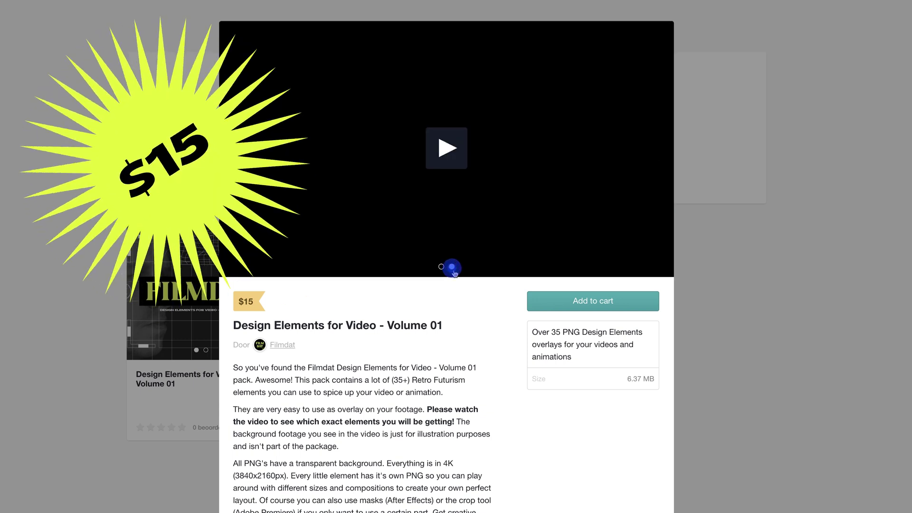
Step: Play the product preview, then add the Design Elements for Video - Volume 01 pack to the cart
{"action": "left_click", "coordinate": [438, 151]}
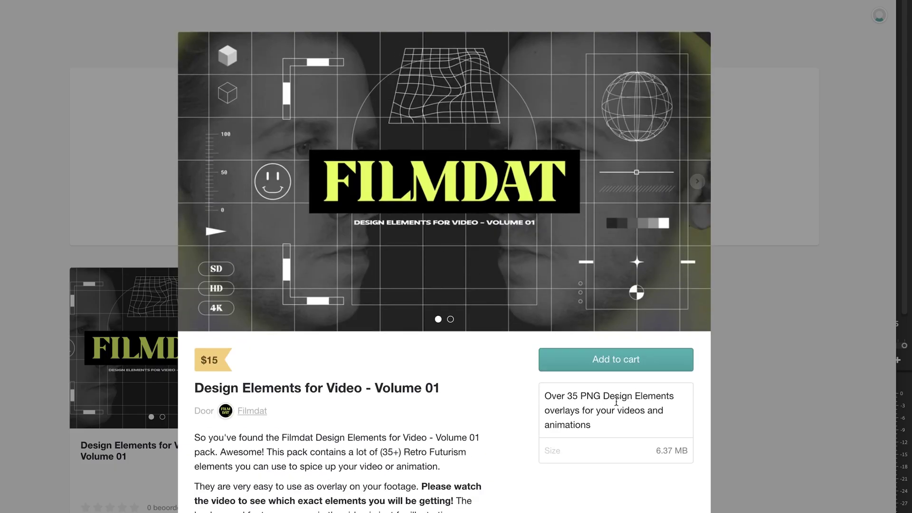
{"action": "left_click", "coordinate": [604, 366]}
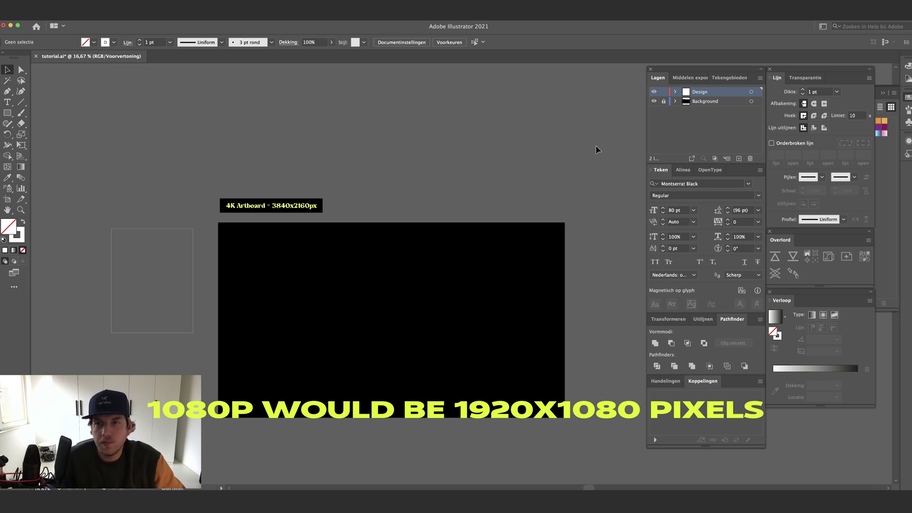
{"action": "left_click", "coordinate": [703, 102]}
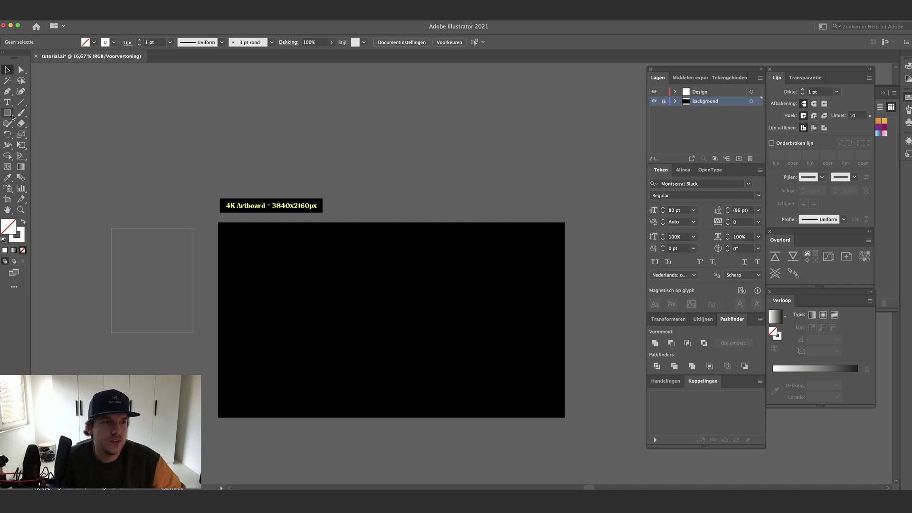
Step: Draw a white-filled circle in the artboard centre on the Design layer
{"action": "left_click_drag", "start_coordinate": [13, 117], "coordinate": [51, 138]}
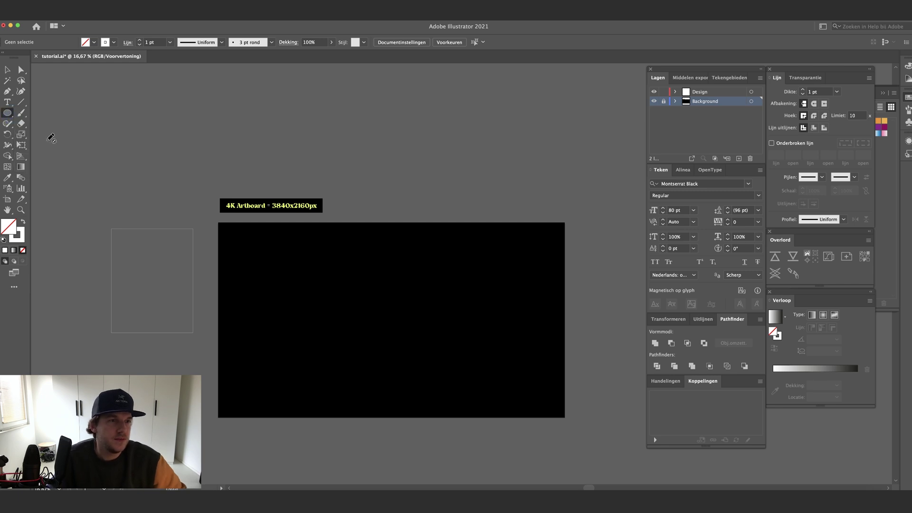
{"action": "left_click", "coordinate": [707, 93]}
{"action": "left_click_drag", "start_coordinate": [361, 289], "coordinate": [432, 358]}
{"action": "key", "text": "x"}
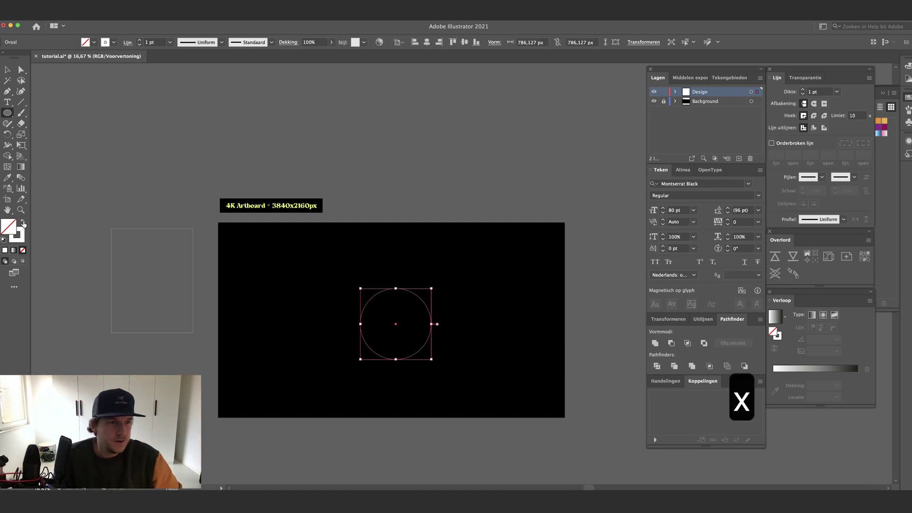
{"action": "left_click", "coordinate": [23, 222]}
Step: Move the white circle up and to the left on the artboard
{"action": "key", "text": "v"}
{"action": "left_click", "coordinate": [454, 282]}
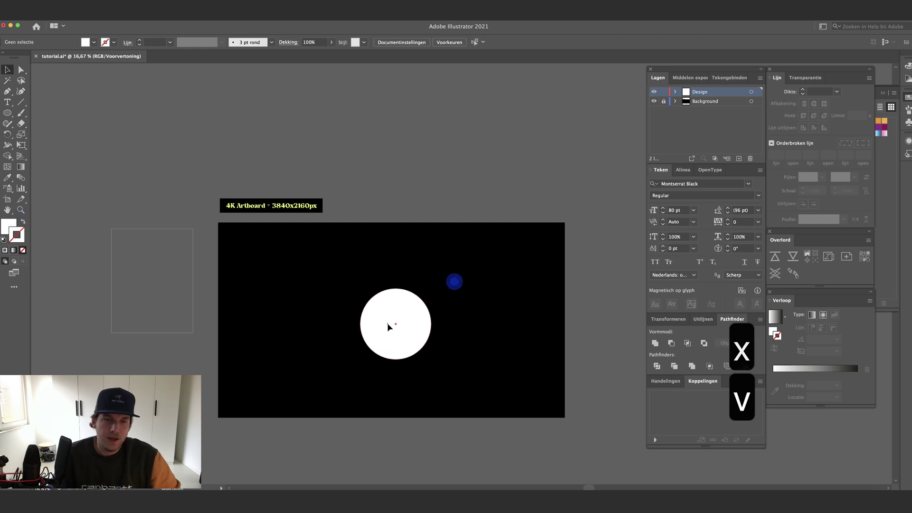
{"action": "left_click_drag", "start_coordinate": [387, 327], "coordinate": [292, 279]}
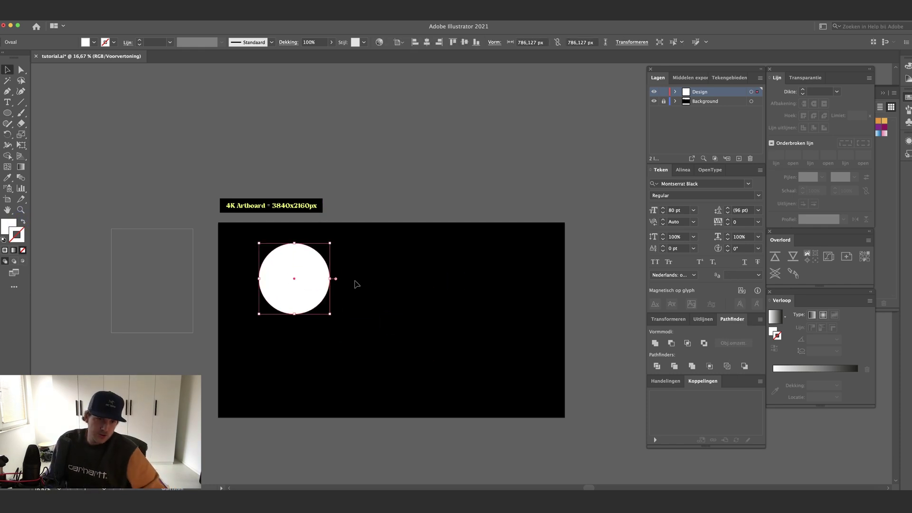
{"action": "left_click", "coordinate": [239, 282]}
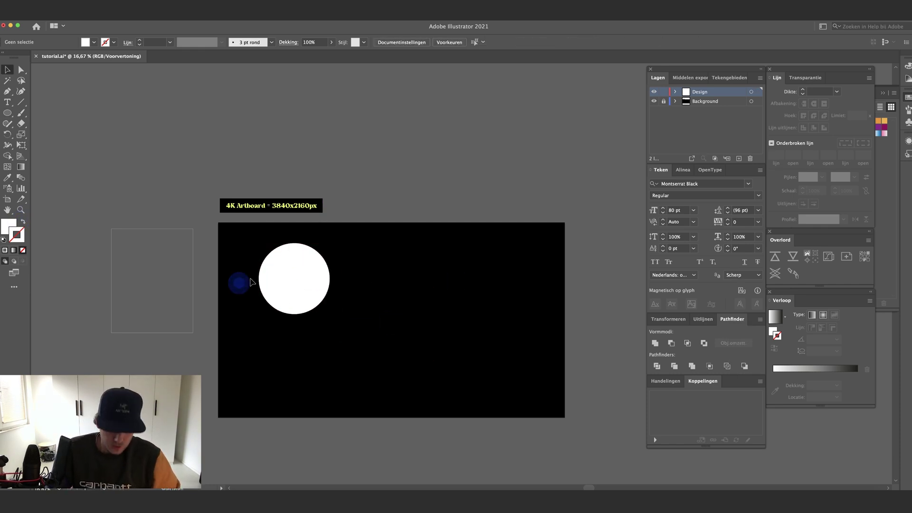
Step: Delete the circle's left anchor point to leave a half-circle
{"action": "key", "text": "a"}
{"action": "left_click", "coordinate": [260, 280]}
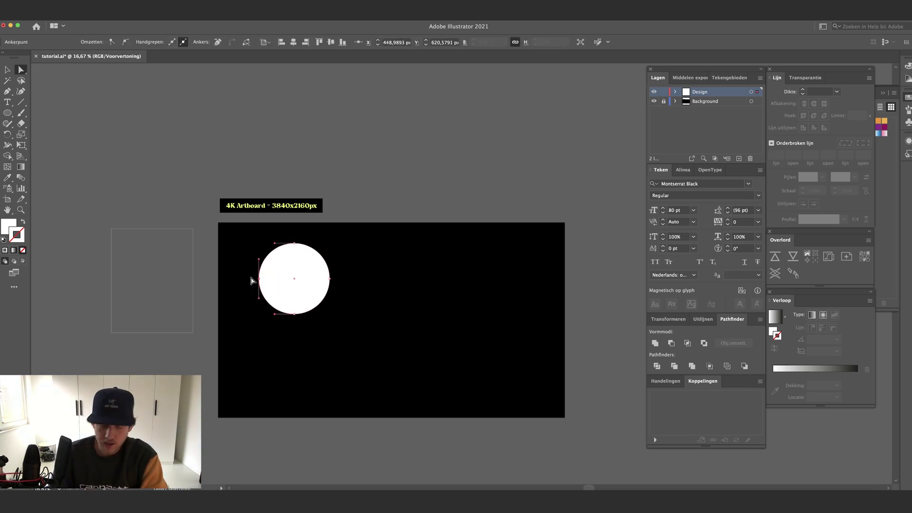
{"action": "key", "text": "BackSpace"}
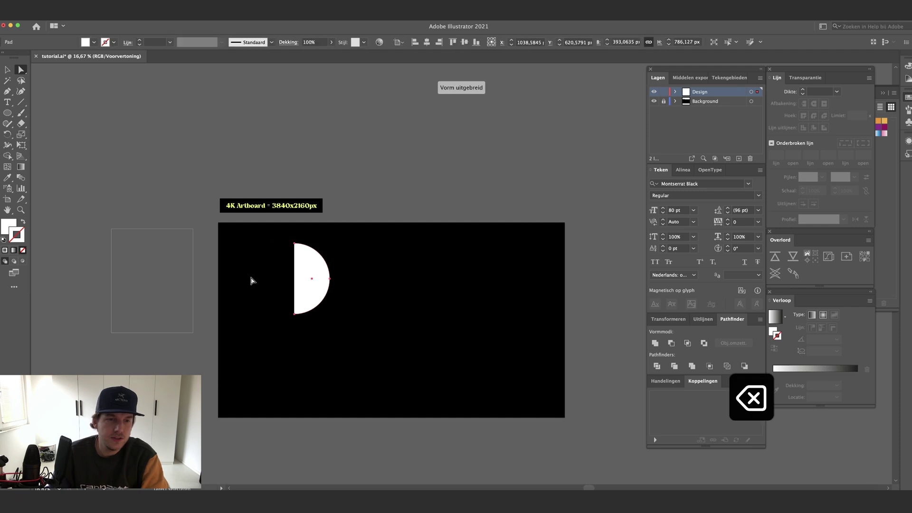
Step: Select the half-circle and apply Effect > 3D > Revolve to it
{"action": "key", "text": "v"}
{"action": "left_click", "coordinate": [248, 277]}
{"action": "left_click", "coordinate": [301, 277]}
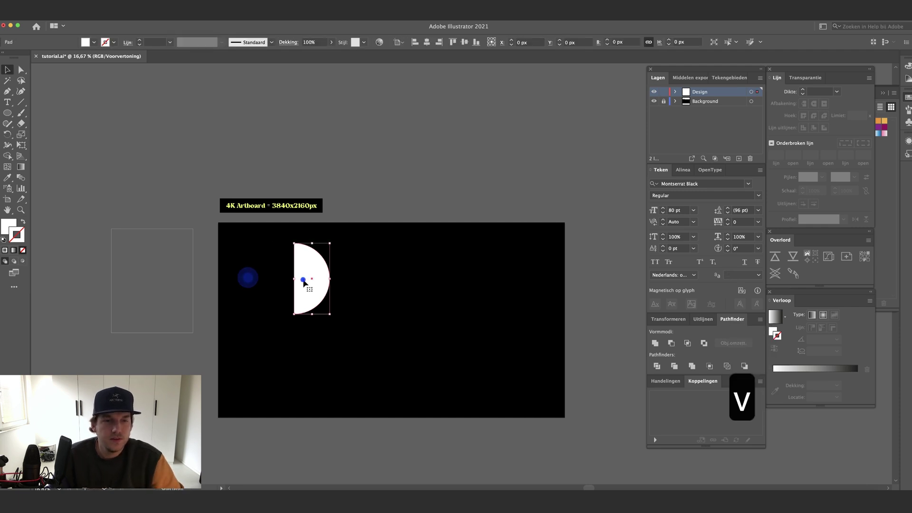
{"action": "left_click", "coordinate": [182, 10]}
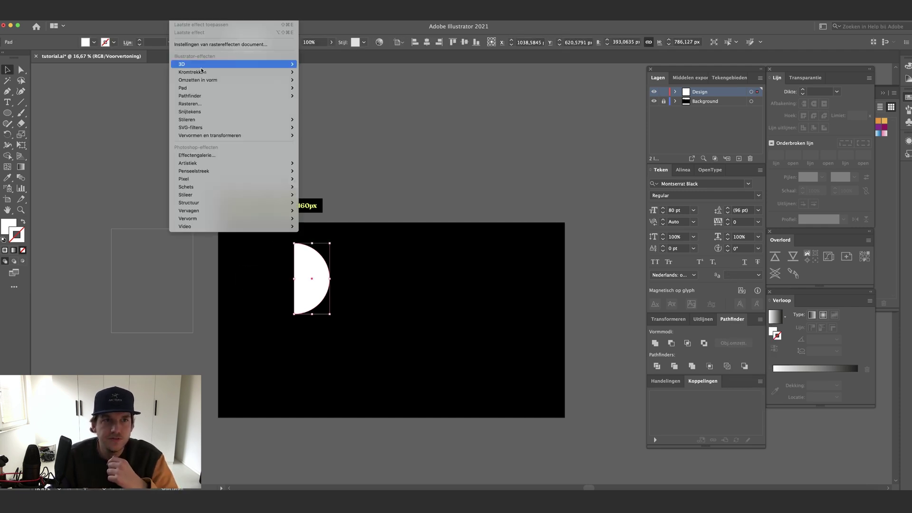
{"action": "mouse_move", "coordinate": [266, 64]}
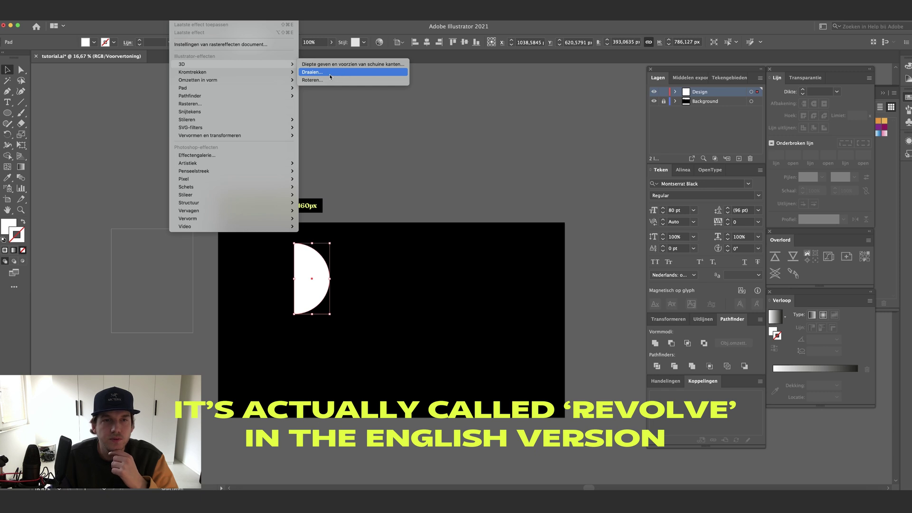
{"action": "left_click", "coordinate": [330, 76]}
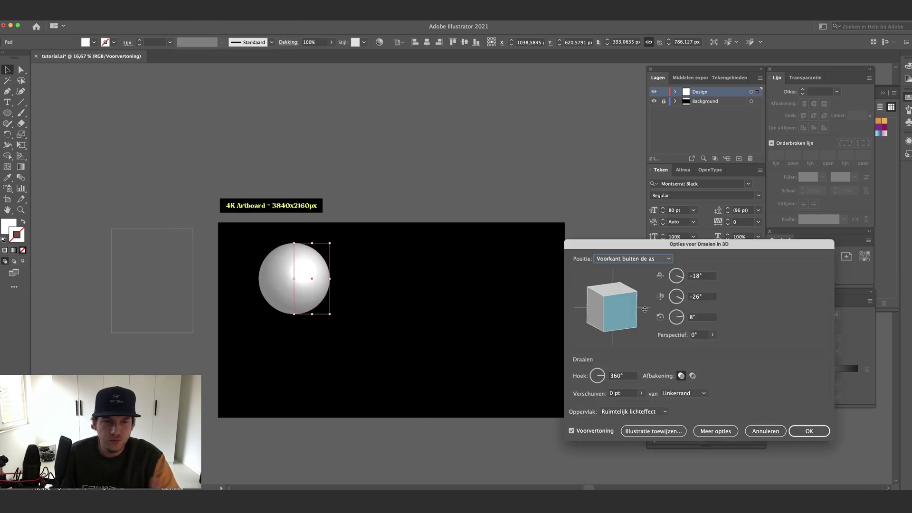
Step: Preview diffuse and no shading, then set the revolve surface to Wireframe
{"action": "left_click", "coordinate": [618, 414]}
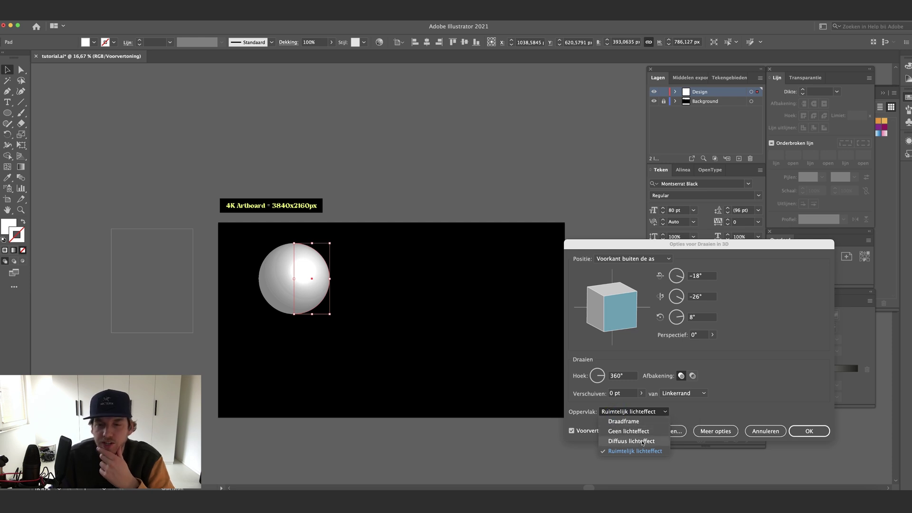
{"action": "left_click", "coordinate": [631, 441]}
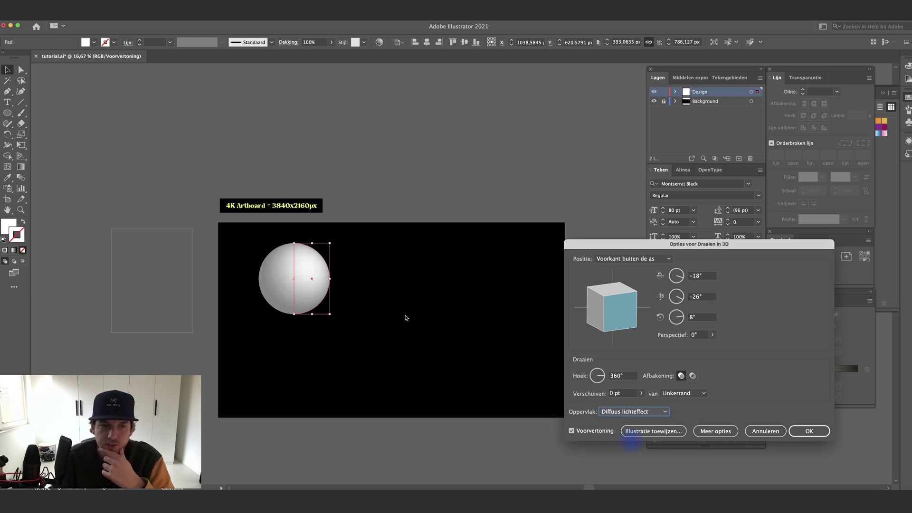
{"action": "left_click", "coordinate": [634, 411]}
{"action": "left_click", "coordinate": [632, 433]}
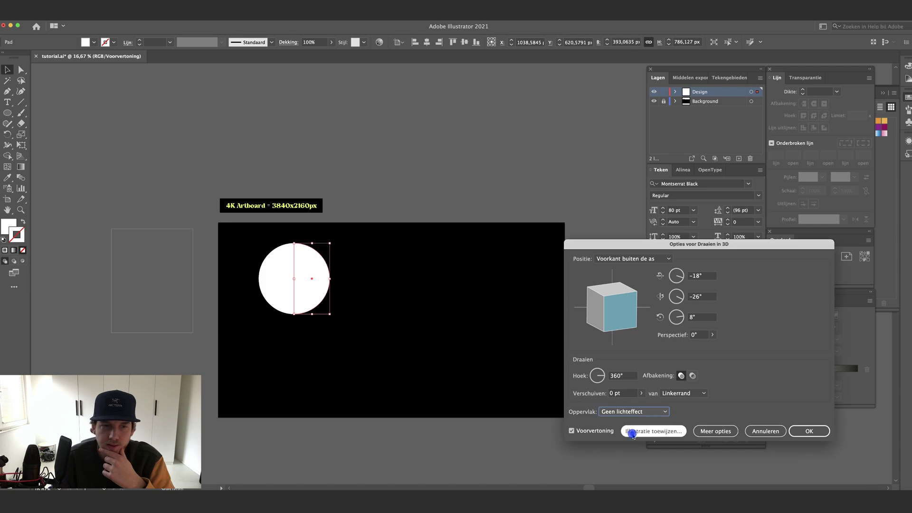
{"action": "left_click", "coordinate": [634, 411]}
{"action": "left_click", "coordinate": [630, 422]}
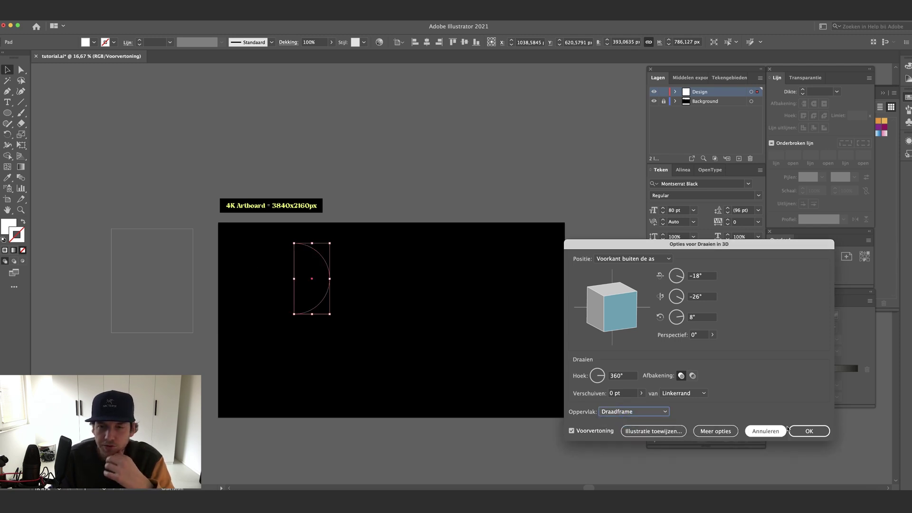
Step: Apply the wireframe revolve and move the sphere above the artboard
{"action": "left_click", "coordinate": [806, 431]}
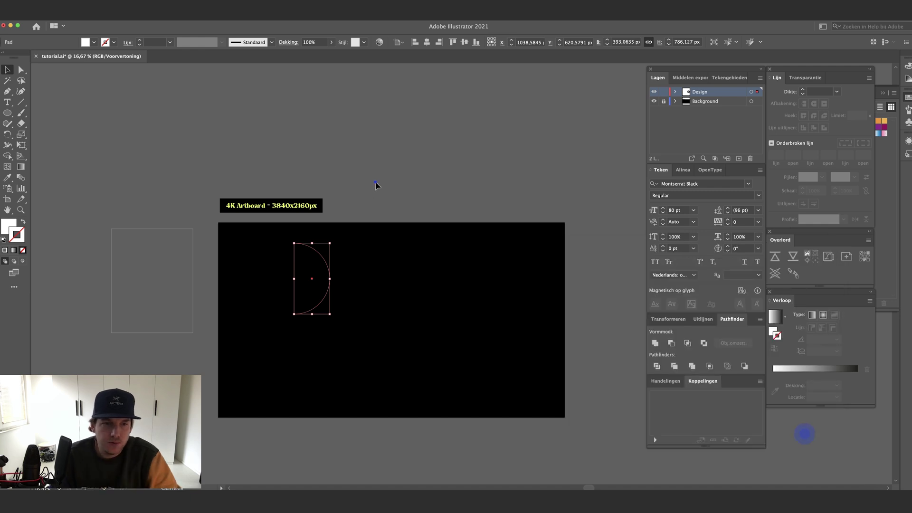
{"action": "left_click", "coordinate": [375, 184]}
{"action": "left_click_drag", "start_coordinate": [318, 283], "coordinate": [409, 163]}
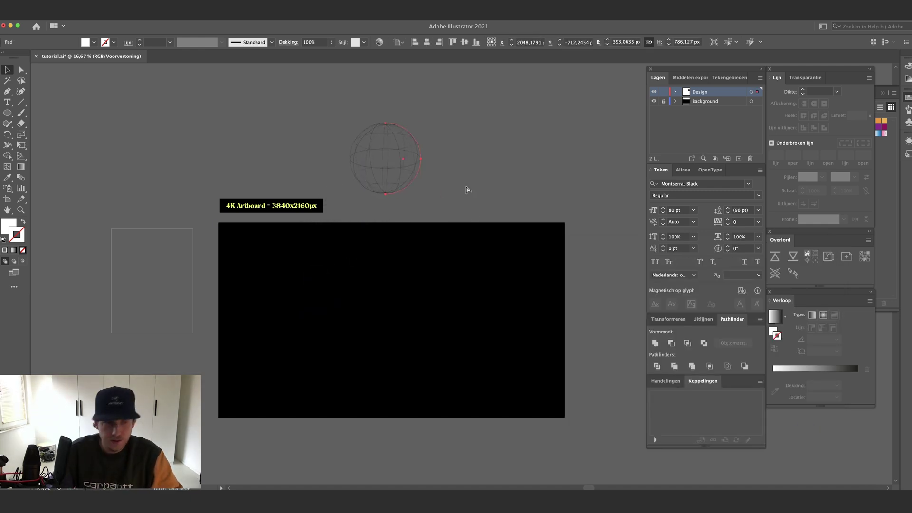
{"action": "key", "text": "ctrl+equal"}
{"action": "key", "text": "ctrl+equal"}
{"action": "left_click_drag", "start_coordinate": [466, 189], "coordinate": [358, 194]}
Step: Duplicate the wireframe sphere beside the original and expand the copy's appearance
{"action": "left_click", "coordinate": [448, 238]}
{"action": "left_click", "coordinate": [352, 266]}
{"action": "left_click_drag", "start_coordinate": [352, 266], "coordinate": [468, 214]}
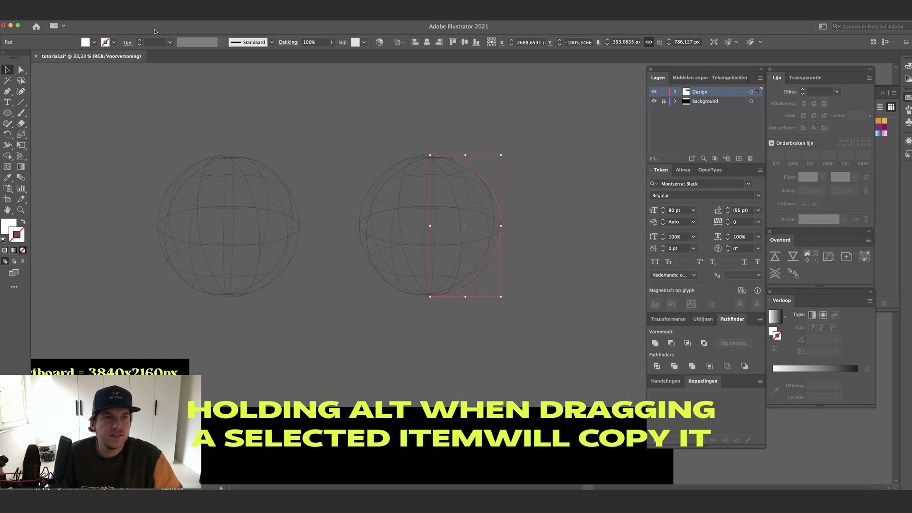
{"action": "left_click", "coordinate": [109, 10]}
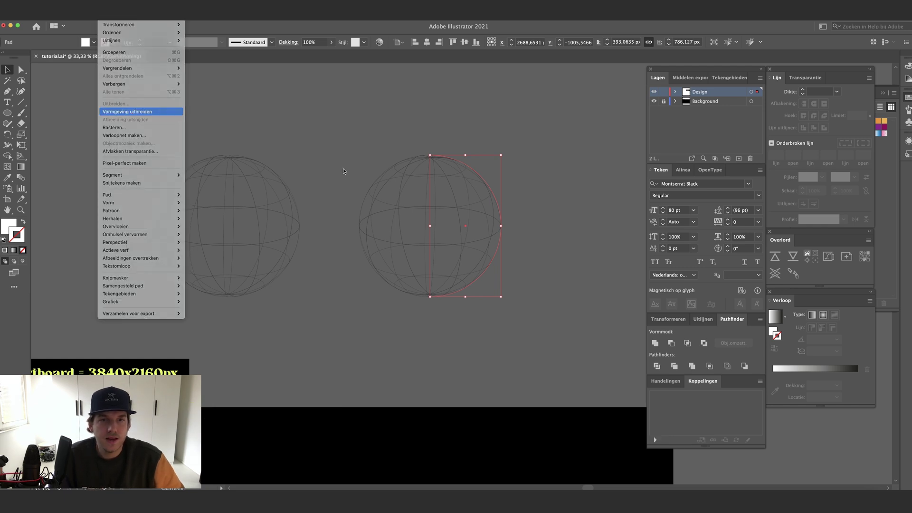
{"action": "key", "text": "Return"}
Step: Expand the copied sphere's fill and stroke into editable paths
{"action": "left_click", "coordinate": [398, 120]}
{"action": "left_click_drag", "start_coordinate": [386, 118], "coordinate": [494, 298]}
{"action": "left_click", "coordinate": [109, 10]}
{"action": "left_click", "coordinate": [133, 104]}
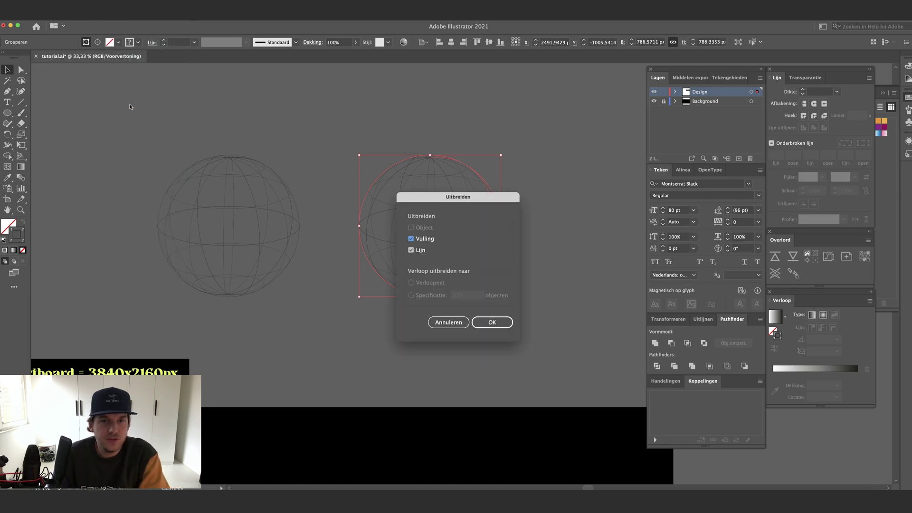
{"action": "key", "text": "Return"}
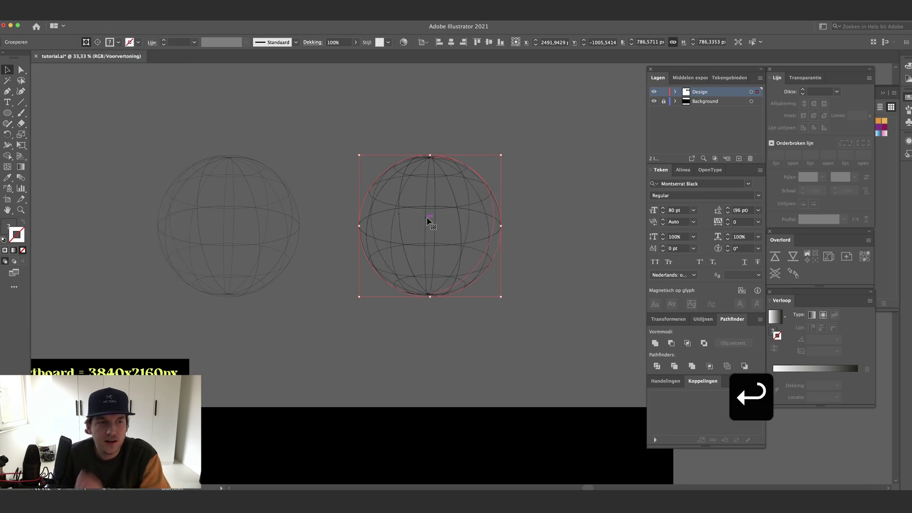
Step: Select all right-sphere paths sharing the same fill and make the fill #ffffff
{"action": "left_click", "coordinate": [388, 147]}
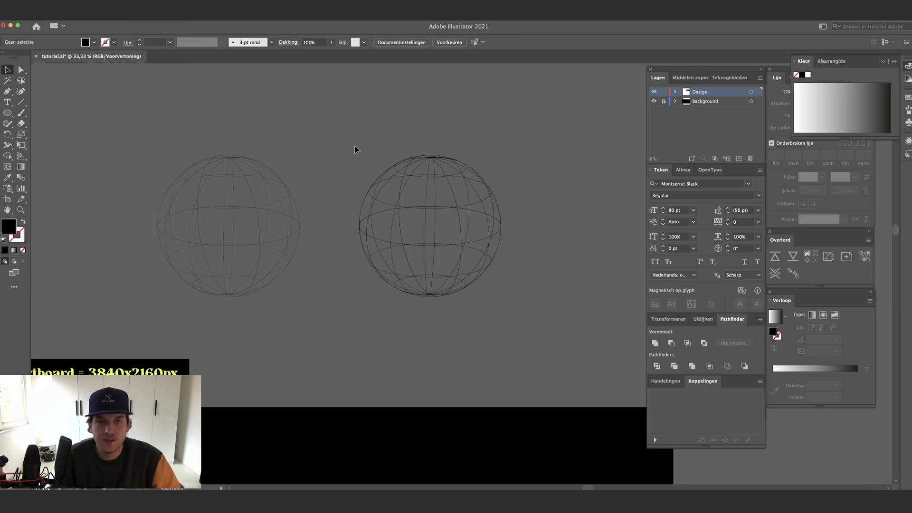
{"action": "key", "text": "a"}
{"action": "left_click", "coordinate": [387, 203]}
{"action": "left_click_drag", "start_coordinate": [404, 209], "coordinate": [371, 193]}
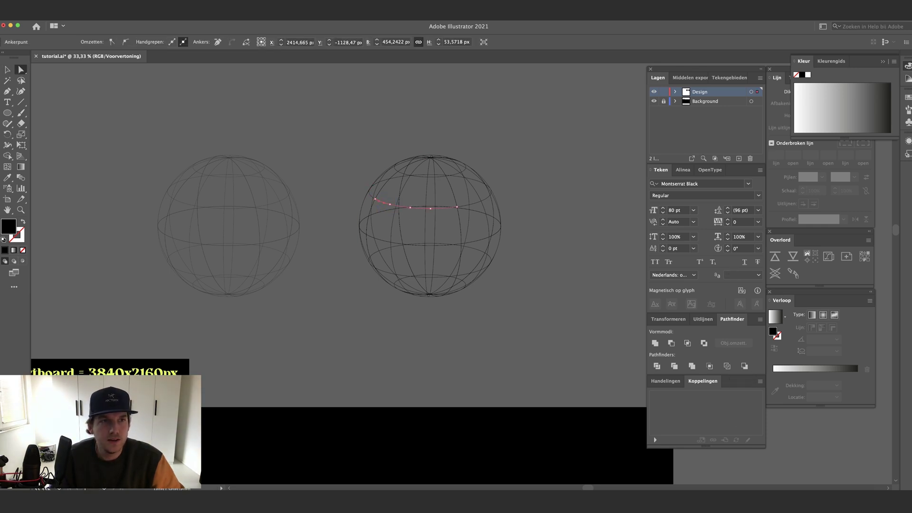
{"action": "left_click", "coordinate": [154, 9]}
{"action": "mouse_move", "coordinate": [173, 88]}
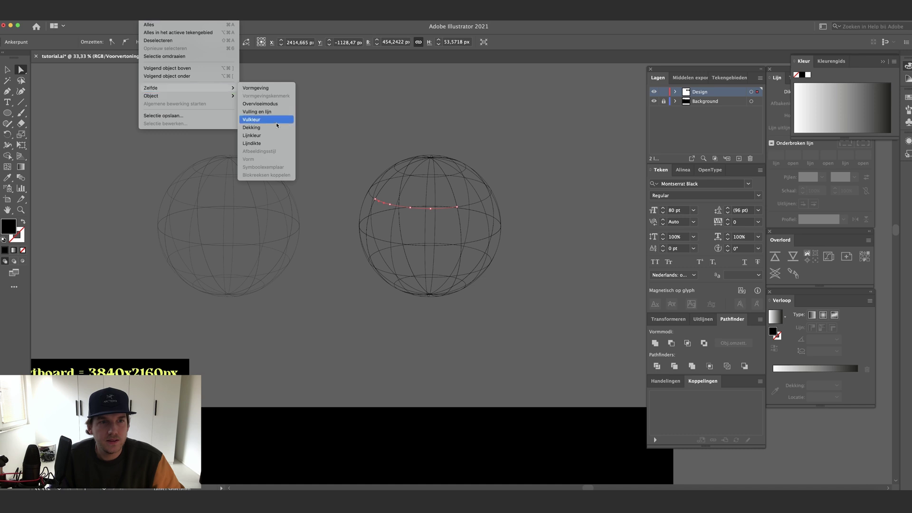
{"action": "left_click", "coordinate": [275, 123]}
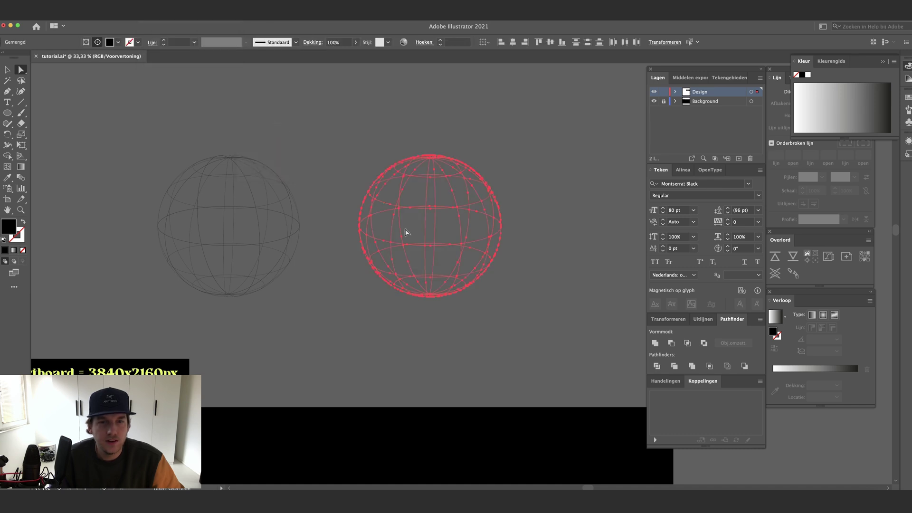
{"action": "double_click", "coordinate": [10, 226]}
{"action": "type", "text": "ffffff"}
{"action": "key", "text": "Return"}
Step: Give the whole right sphere a white stroke and a heavier stroke weight
{"action": "key", "text": "v"}
{"action": "left_click", "coordinate": [410, 343]}
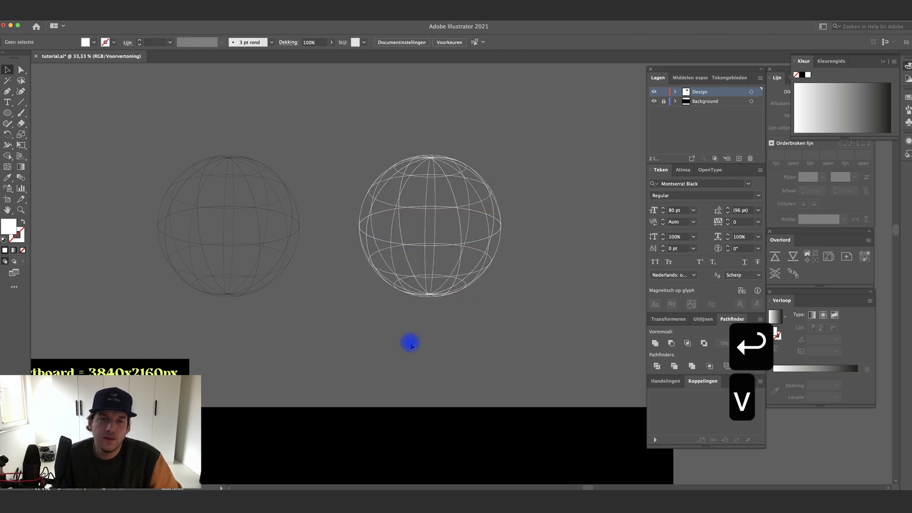
{"action": "left_click_drag", "start_coordinate": [356, 326], "coordinate": [507, 135]}
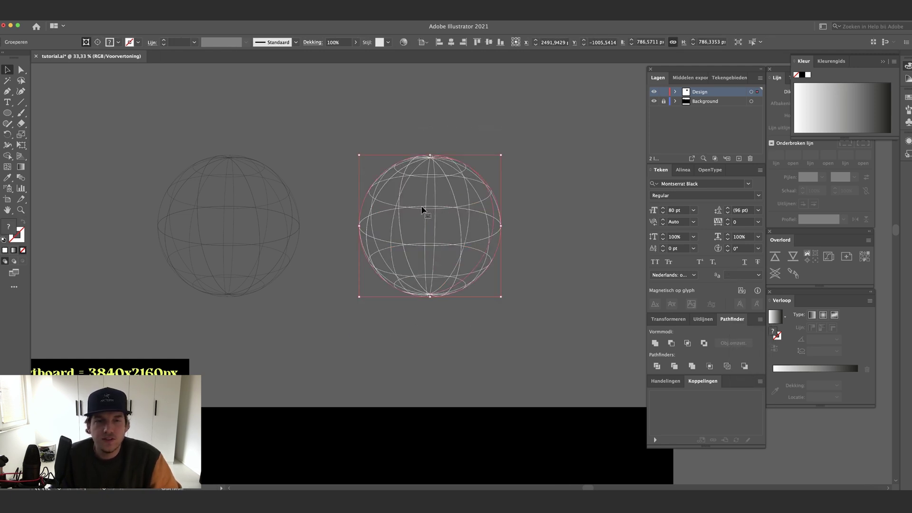
{"action": "double_click", "coordinate": [18, 241]}
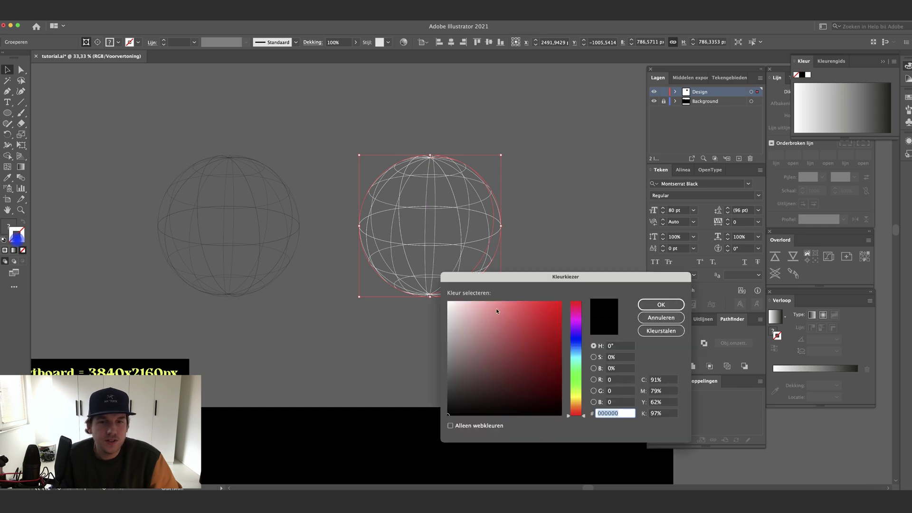
{"action": "left_click", "coordinate": [476, 346]}
{"action": "left_click", "coordinate": [674, 305]}
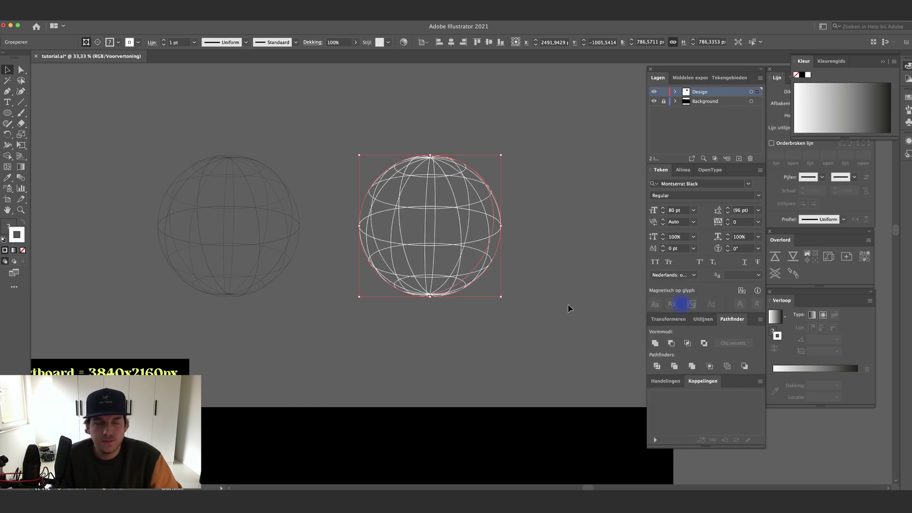
{"action": "left_click", "coordinate": [164, 40]}
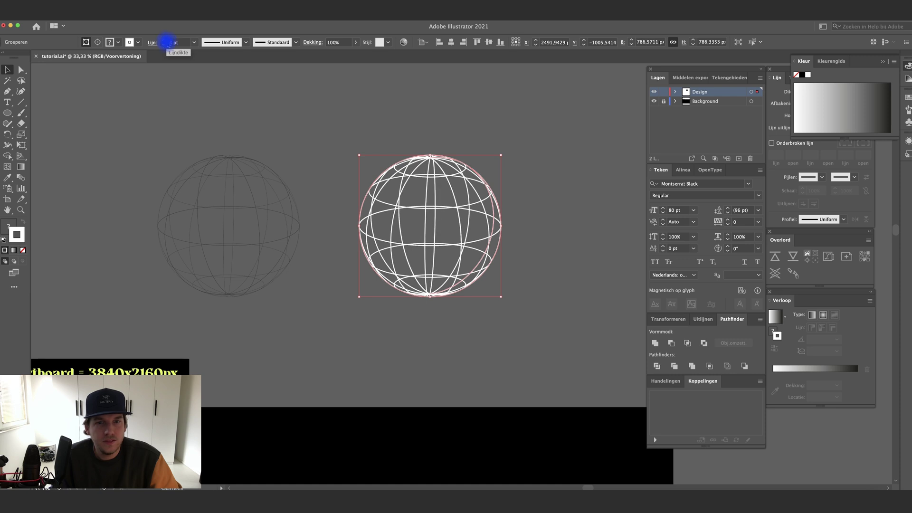
Step: Place a copy of the white globe on the artboard, centred horizontally and vertically
{"action": "key", "text": "super+minus"}
{"action": "key", "text": "super+minus"}
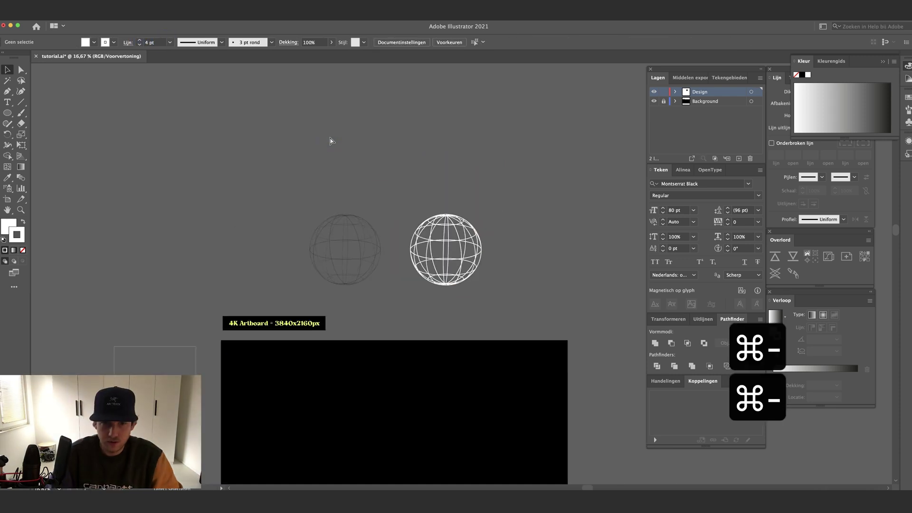
{"action": "left_click_drag", "start_coordinate": [432, 122], "coordinate": [369, 314]}
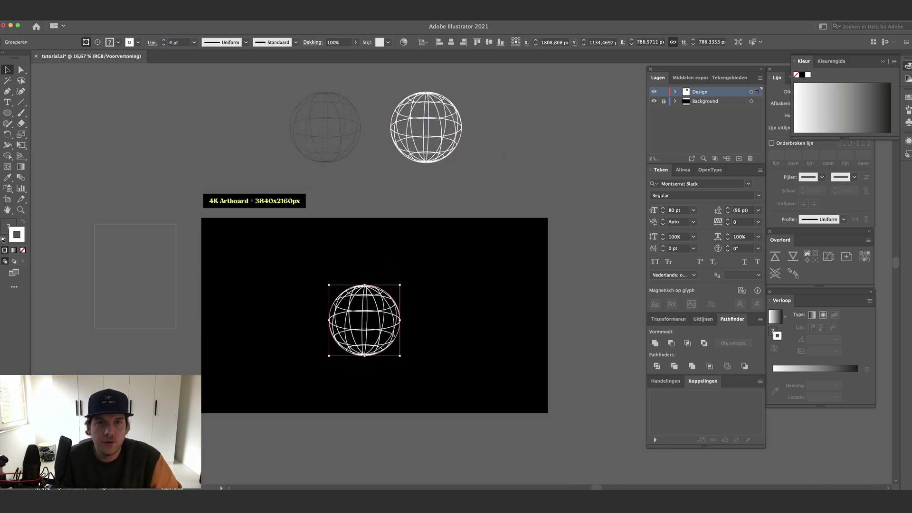
{"action": "left_click", "coordinate": [451, 42]}
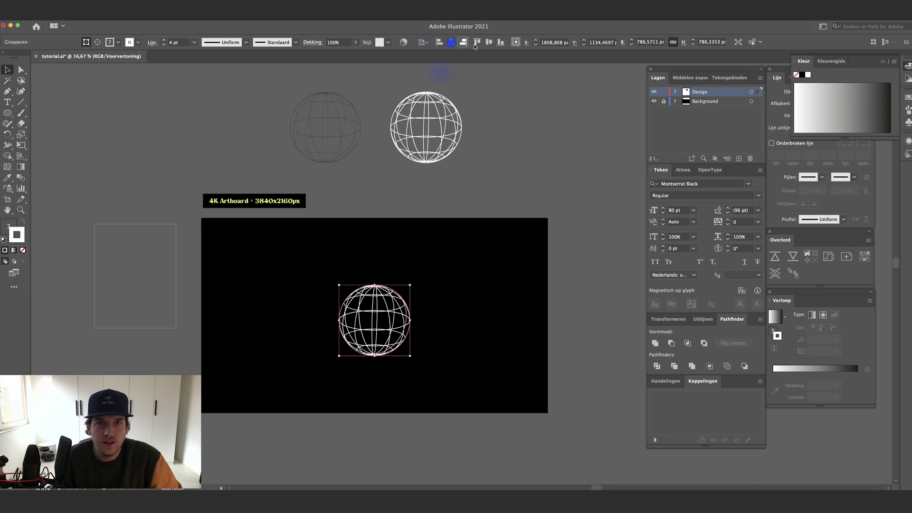
{"action": "left_click", "coordinate": [488, 43]}
{"action": "left_click", "coordinate": [507, 174]}
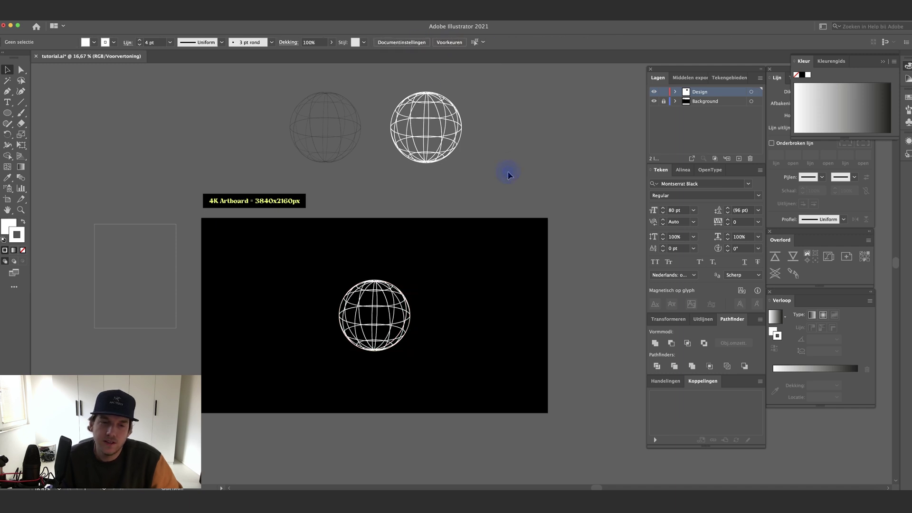
Step: Draw a tall unfilled rectangle and centre it on the artboard
{"action": "scroll", "coordinate": [508, 175], "scroll_direction": "down", "scroll_amount": 2}
{"action": "left_click", "coordinate": [6, 113]}
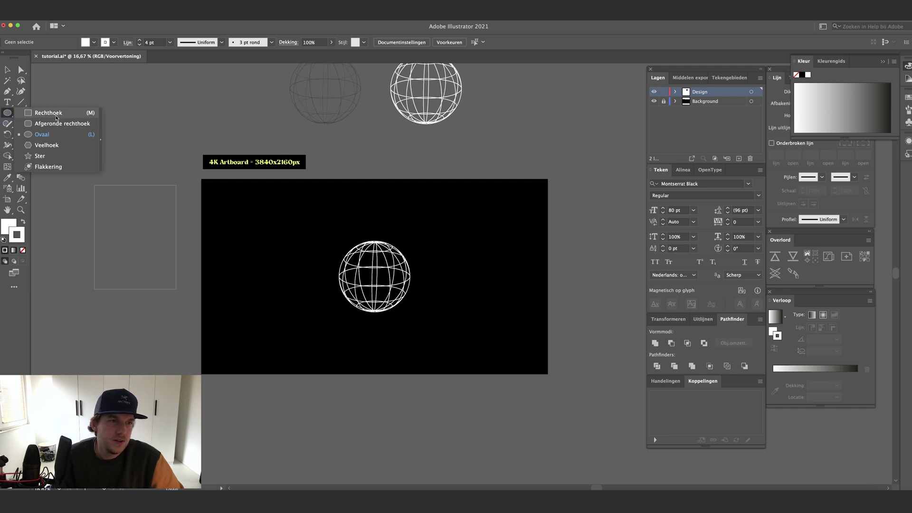
{"action": "left_click", "coordinate": [48, 113]}
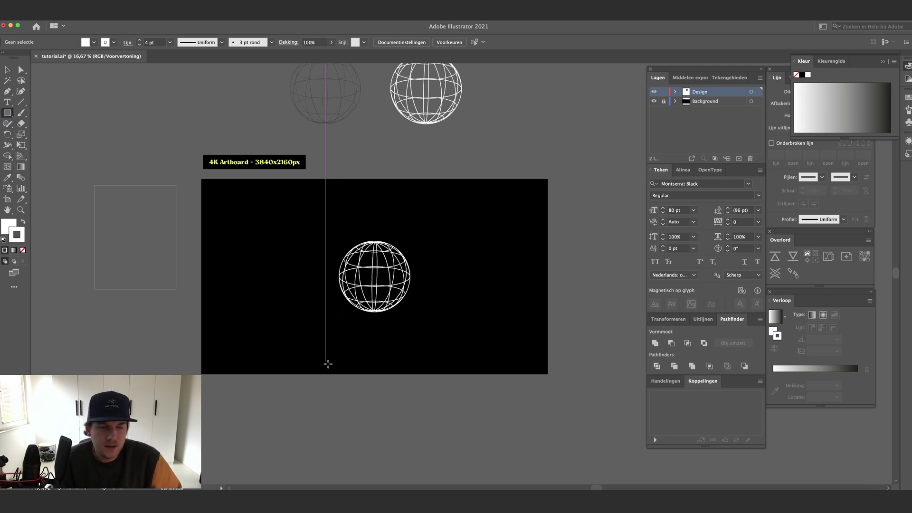
{"action": "mouse_move", "coordinate": [326, 363]}
{"action": "left_mouse_down"}
{"action": "mouse_move", "coordinate": [342, 291]}
{"action": "mouse_move", "coordinate": [420, 198]}
{"action": "left_mouse_up"}
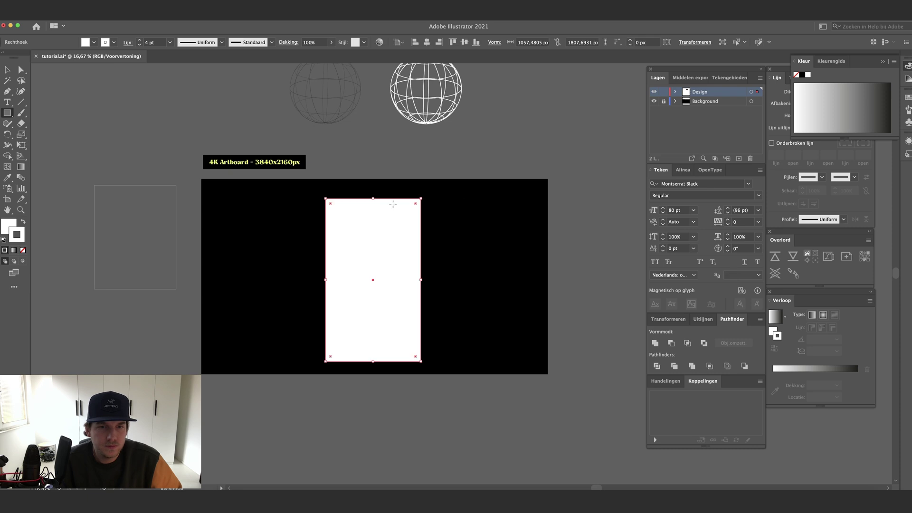
{"action": "left_click", "coordinate": [23, 252]}
{"action": "key", "text": "v"}
{"action": "left_click", "coordinate": [376, 158]}
{"action": "left_click", "coordinate": [350, 198]}
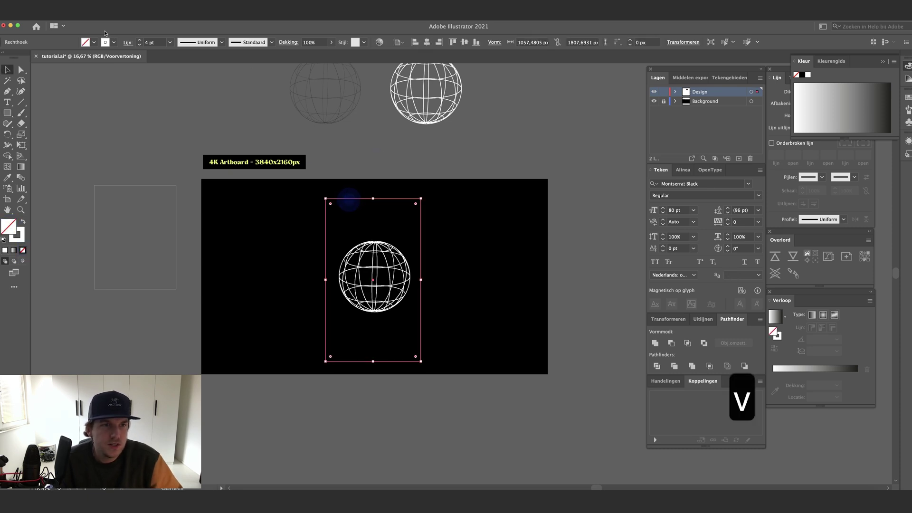
{"action": "left_click", "coordinate": [191, 118]}
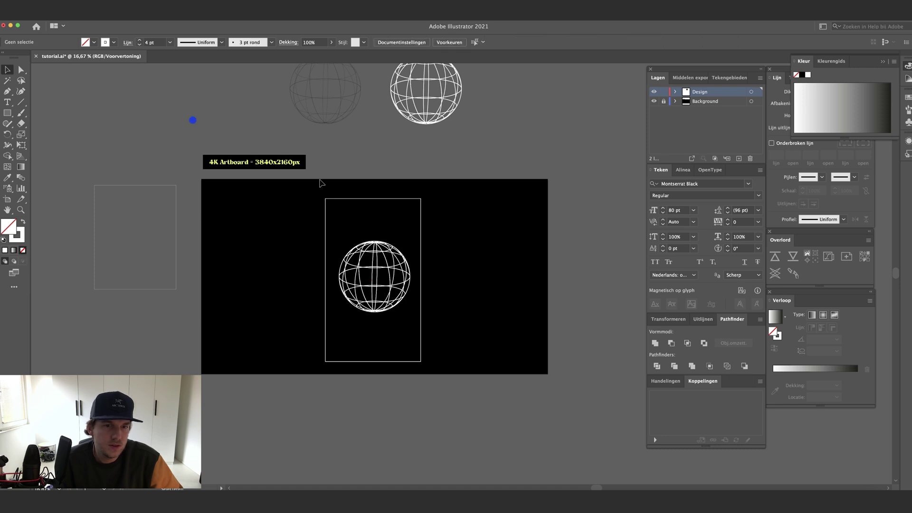
{"action": "left_click", "coordinate": [343, 198]}
{"action": "left_click", "coordinate": [428, 43]}
{"action": "left_click", "coordinate": [464, 42]}
Step: Move the globe up near the top of the rectangle frame
{"action": "left_click", "coordinate": [352, 132]}
{"action": "left_click", "coordinate": [387, 270]}
{"action": "left_click_drag", "start_coordinate": [385, 271], "coordinate": [386, 235]}
{"action": "left_click", "coordinate": [383, 141]}
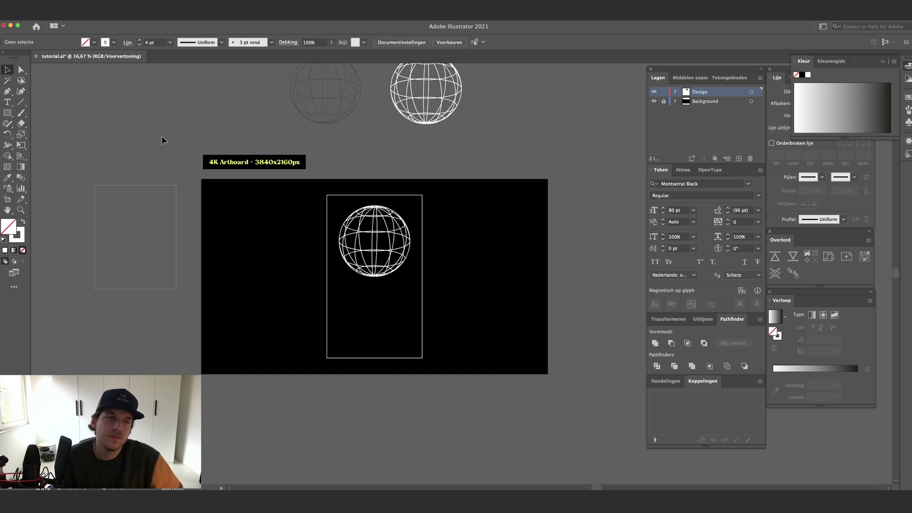
Step: Type FILMDAT in a new text box and enlarge it
{"action": "key", "text": "t"}
{"action": "left_click_drag", "start_coordinate": [384, 141], "coordinate": [569, 172]}
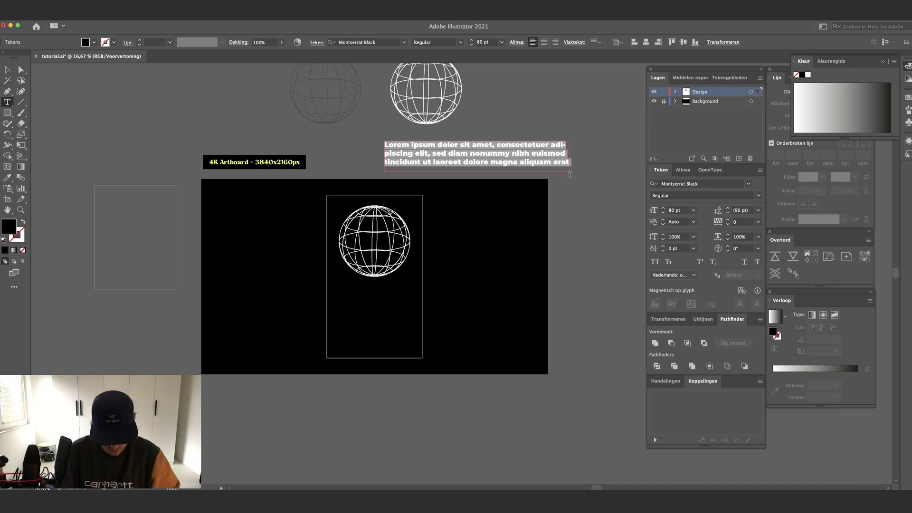
{"action": "type", "text": "filmdat"}
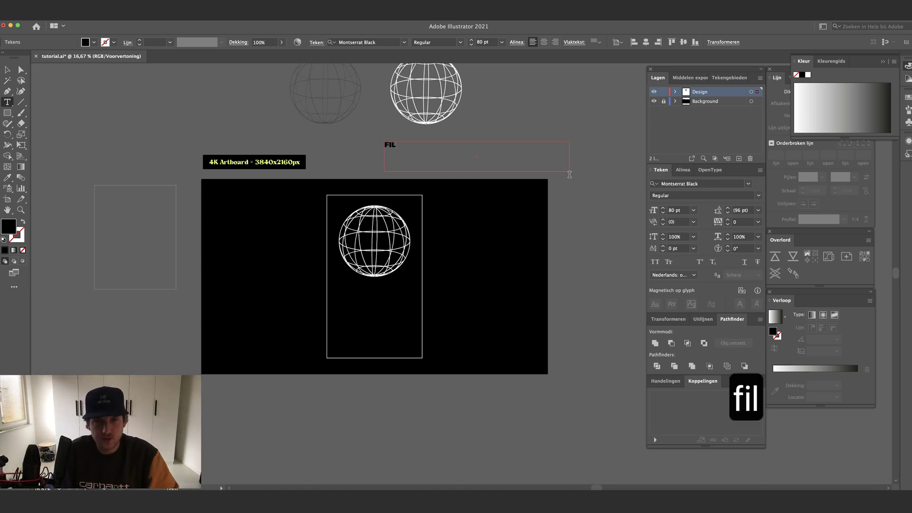
{"action": "key", "text": "super+a"}
{"action": "key", "text": "super+shift+period"}
{"action": "key", "text": "super+shift+period"}
{"action": "key", "text": "super+shift+period"}
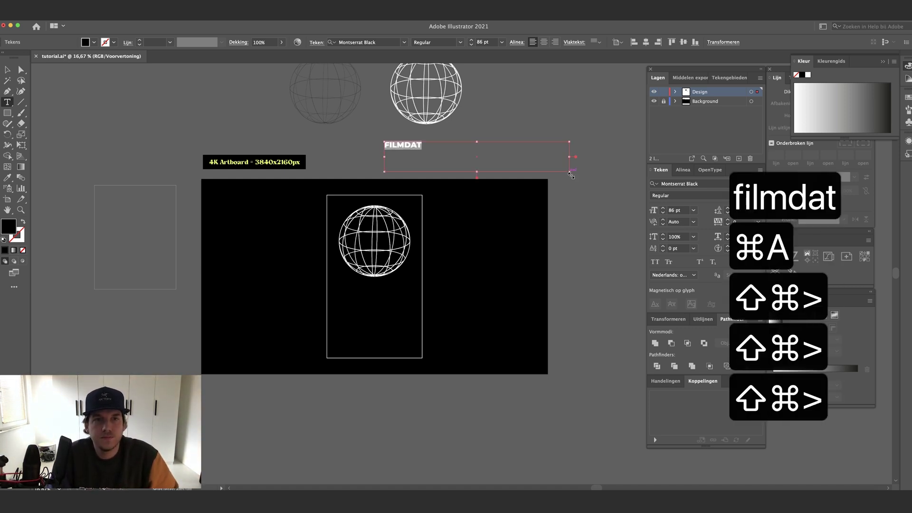
{"action": "key", "text": "super+shift+period"}
{"action": "key", "text": "super+shift+period"}
{"action": "key", "text": "super+shift+period"}
{"action": "key", "text": "super+shift+period"}
{"action": "key", "text": "super+shift+period"}
{"action": "key", "text": "super+shift+period"}
{"action": "key", "text": "super+shift+period"}
{"action": "key", "text": "super+shift+period"}
{"action": "key", "text": "super+shift+period"}
{"action": "key", "text": "super+shift+period"}
{"action": "key", "text": "super+shift+period"}
{"action": "key", "text": "super+shift+period"}
{"action": "key", "text": "super+shift+period"}
{"action": "key", "text": "super+shift+period"}
{"action": "key", "text": "super+shift+period"}
{"action": "key", "text": "super+shift+period"}
{"action": "key", "text": "super+shift+period"}
{"action": "key", "text": "super+shift+period"}
{"action": "key", "text": "super+shift+period"}
{"action": "key", "text": "super+shift+period"}
{"action": "key", "text": "super+shift+period"}
{"action": "key", "text": "super+shift+period"}
{"action": "key", "text": "super+shift+period"}
{"action": "key", "text": "super+shift+period"}
{"action": "key", "text": "super+shift+period"}
{"action": "key", "text": "super+shift+period"}
{"action": "key", "text": "super+shift+period"}
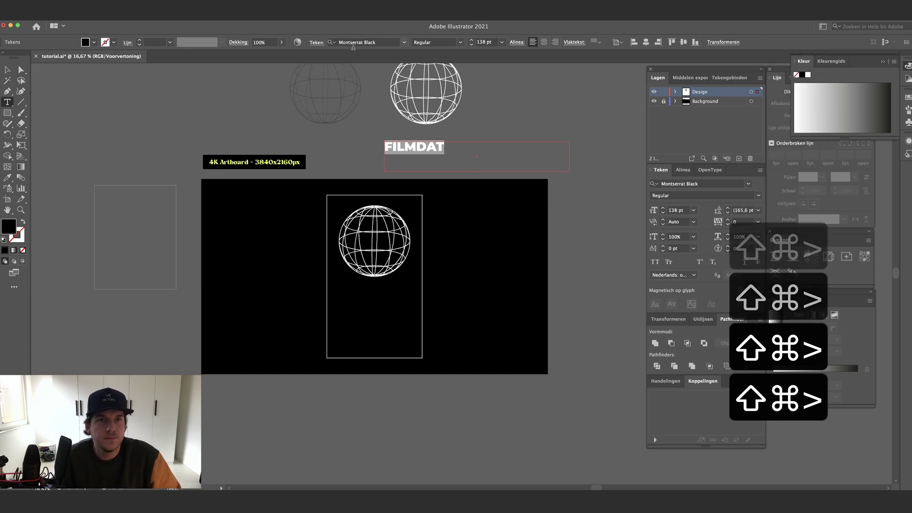
Step: Colour the FILMDAT text #ffffff and centre-align it
{"action": "double_click", "coordinate": [773, 331]}
{"action": "type", "text": "ffffff"}
{"action": "key", "text": "Return"}
{"action": "key", "text": "t"}
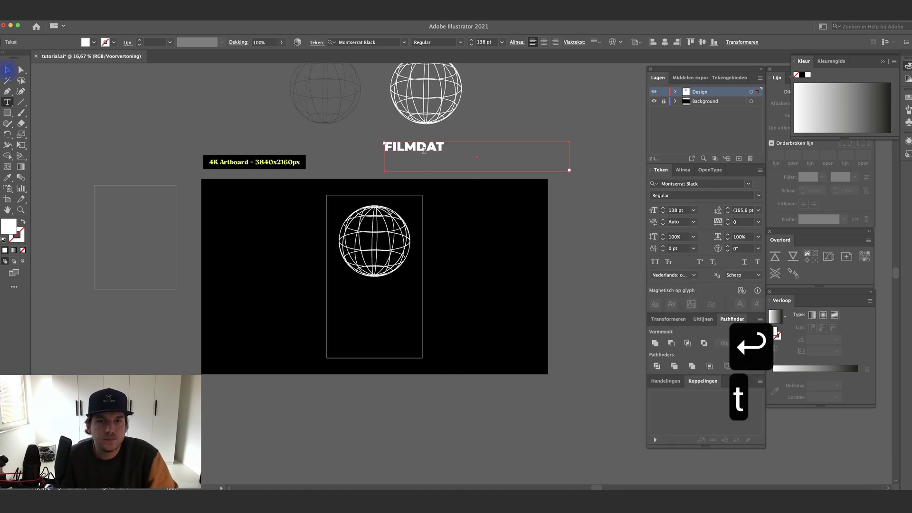
{"action": "key", "text": "super+a"}
{"action": "left_click", "coordinate": [543, 43]}
Step: Move FILMDAT below the globe and fit its text box to the frame width
{"action": "left_click", "coordinate": [7, 70]}
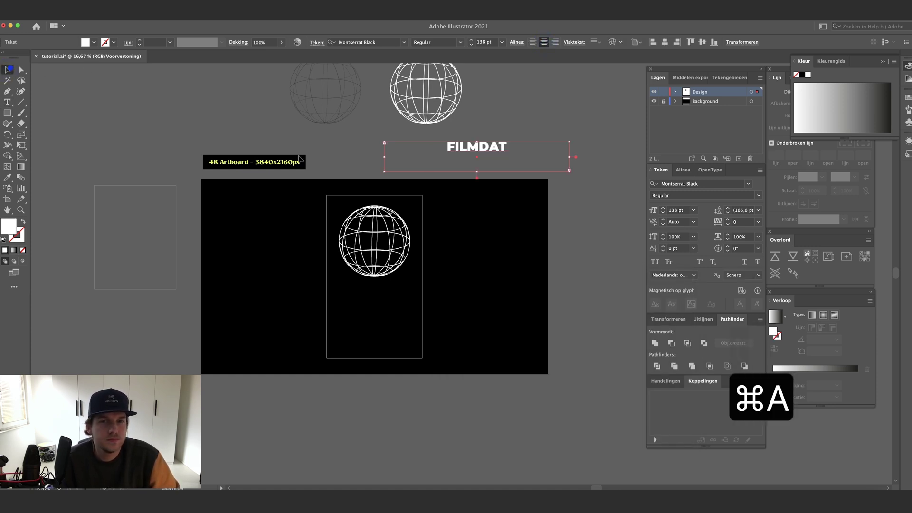
{"action": "left_click_drag", "start_coordinate": [469, 146], "coordinate": [372, 299]}
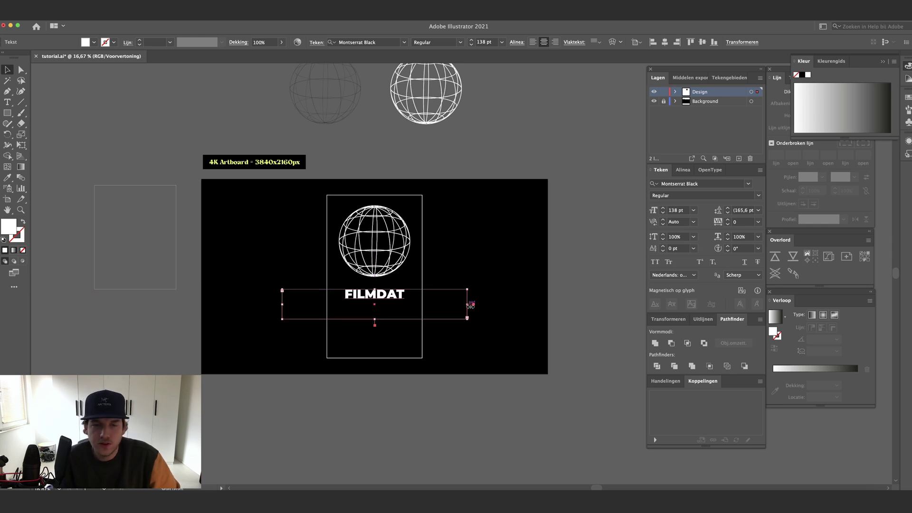
{"action": "left_click_drag", "start_coordinate": [469, 305], "coordinate": [424, 305]}
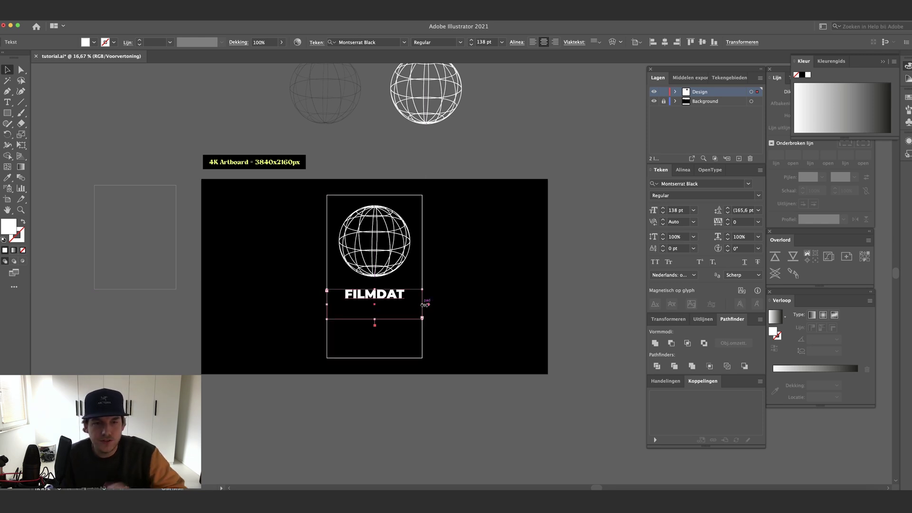
{"action": "double_click", "coordinate": [375, 321]}
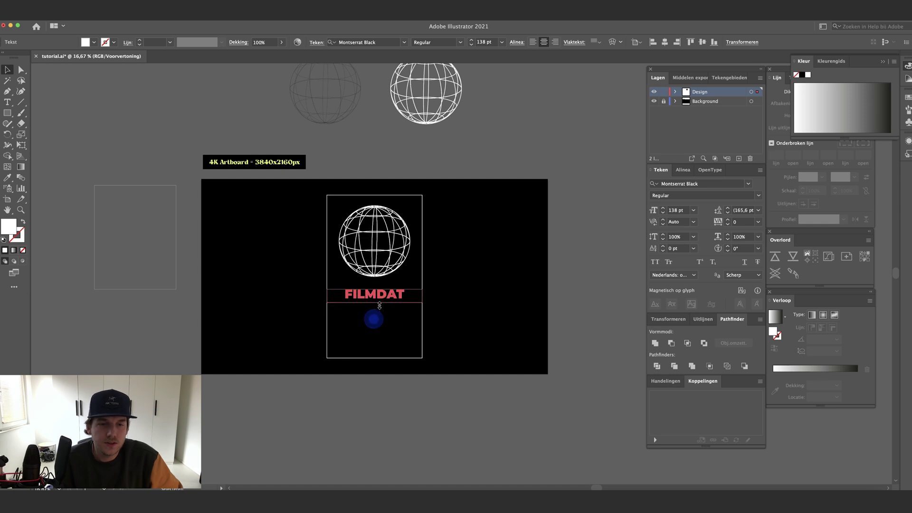
{"action": "left_click", "coordinate": [359, 159]}
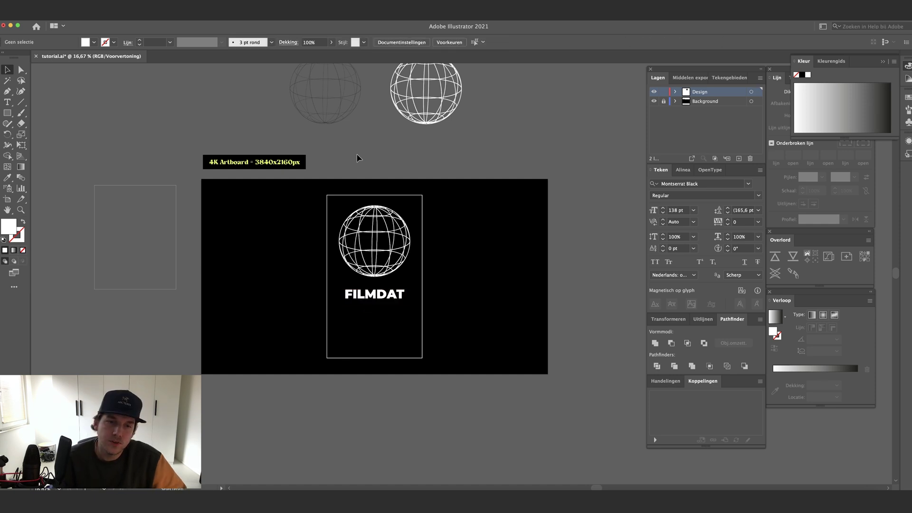
{"action": "scroll", "coordinate": [359, 159], "scroll_direction": "down", "scroll_amount": 2}
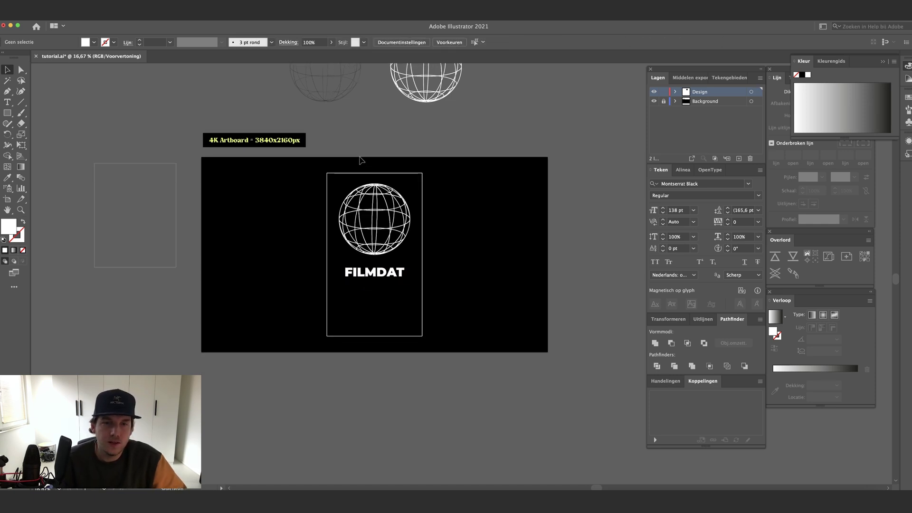
Step: Draw a small white square on the frame edge beside the FILMDAT title
{"action": "left_click", "coordinate": [6, 113]}
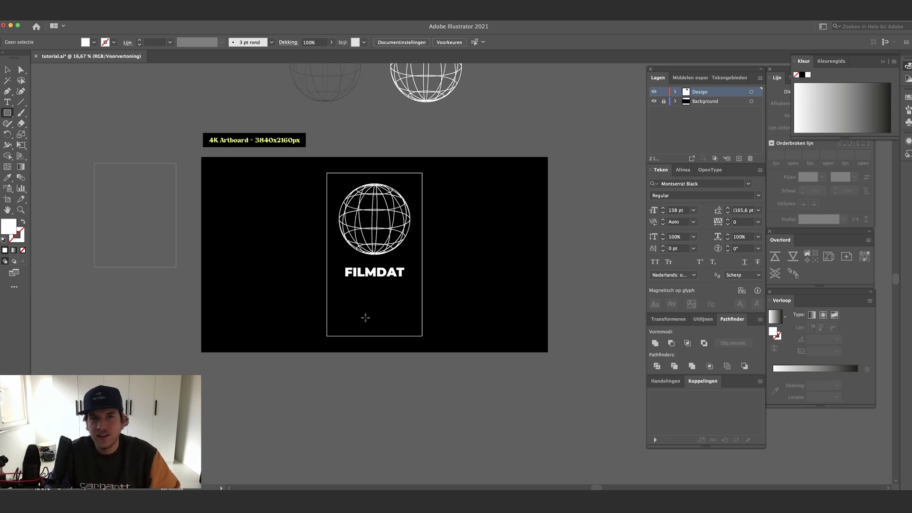
{"action": "key", "text": "super+equal"}
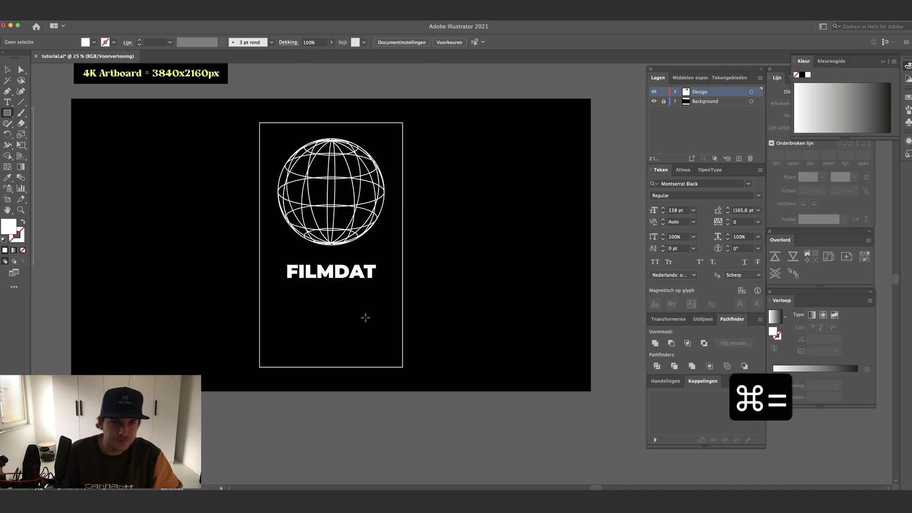
{"action": "mouse_move", "coordinate": [431, 306]}
{"action": "left_mouse_down"}
{"action": "mouse_move", "coordinate": [436, 312]}
{"action": "mouse_move", "coordinate": [395, 271]}
{"action": "mouse_move", "coordinate": [403, 271]}
{"action": "mouse_move", "coordinate": [259, 273]}
{"action": "left_mouse_up"}
Step: Nudge the FILMDAT title down to line up with the squares
{"action": "key", "text": "v"}
{"action": "left_click", "coordinate": [324, 276]}
{"action": "key", "text": "Down"}
{"action": "key", "text": "Down"}
{"action": "key", "text": "Down"}
{"action": "key", "text": "Down"}
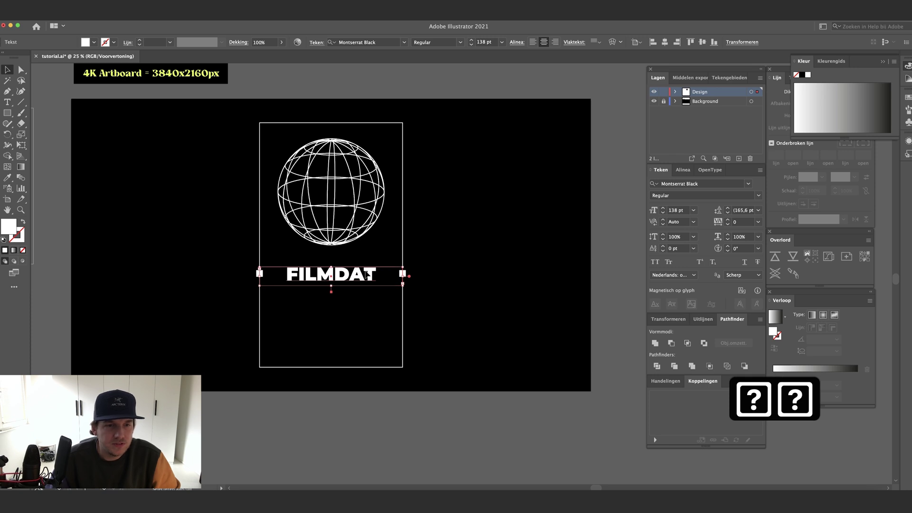
{"action": "left_click", "coordinate": [448, 263]}
{"action": "scroll", "coordinate": [447, 264], "scroll_direction": "down", "scroll_amount": 2}
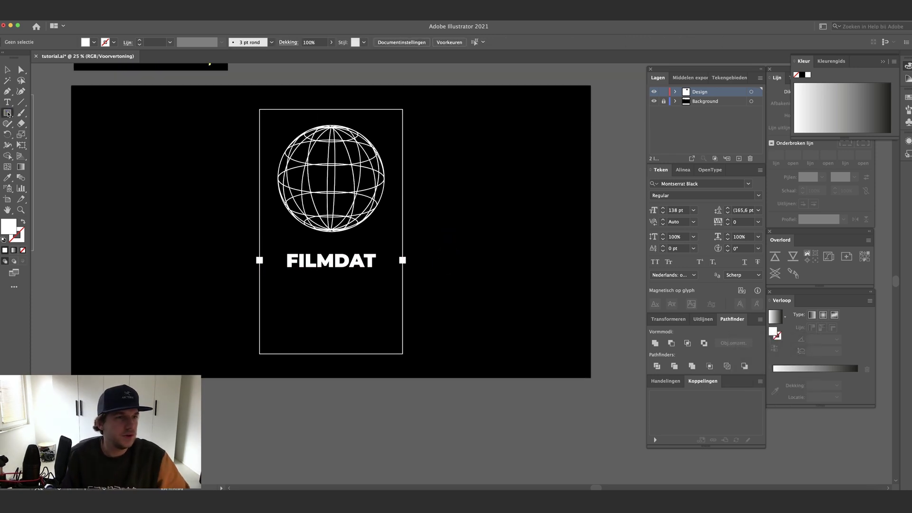
Step: Create a small white-outlined circle near the frame's lower right corner
{"action": "left_click_drag", "start_coordinate": [8, 112], "coordinate": [38, 134]}
{"action": "left_click", "coordinate": [423, 302]}
{"action": "key", "text": "v"}
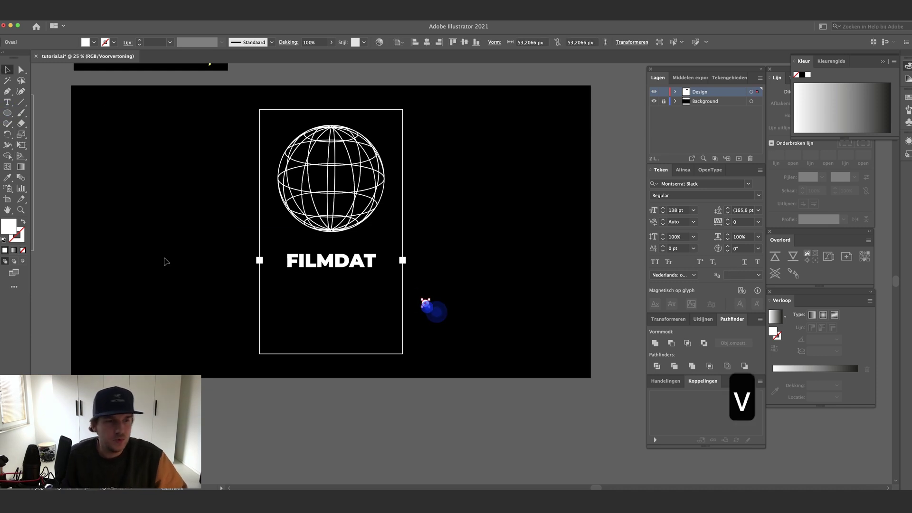
{"action": "key", "text": "shift+x"}
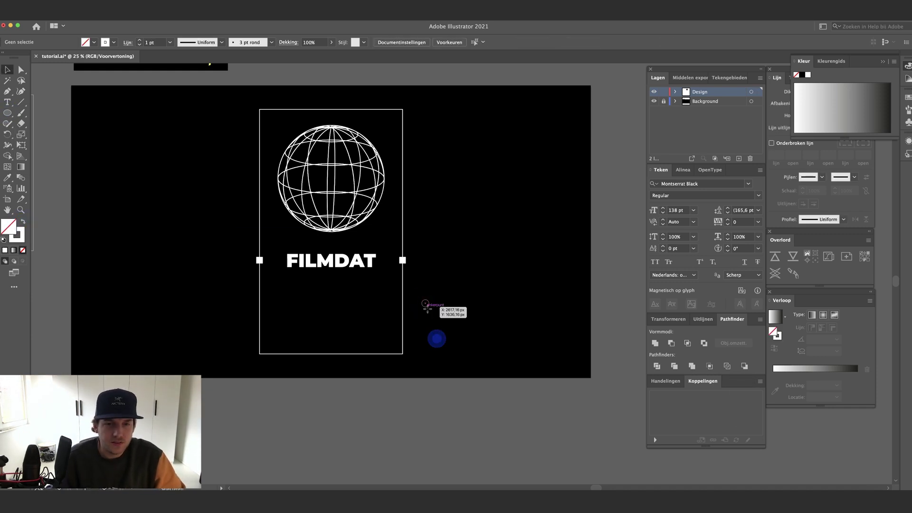
{"action": "left_click", "coordinate": [424, 305]}
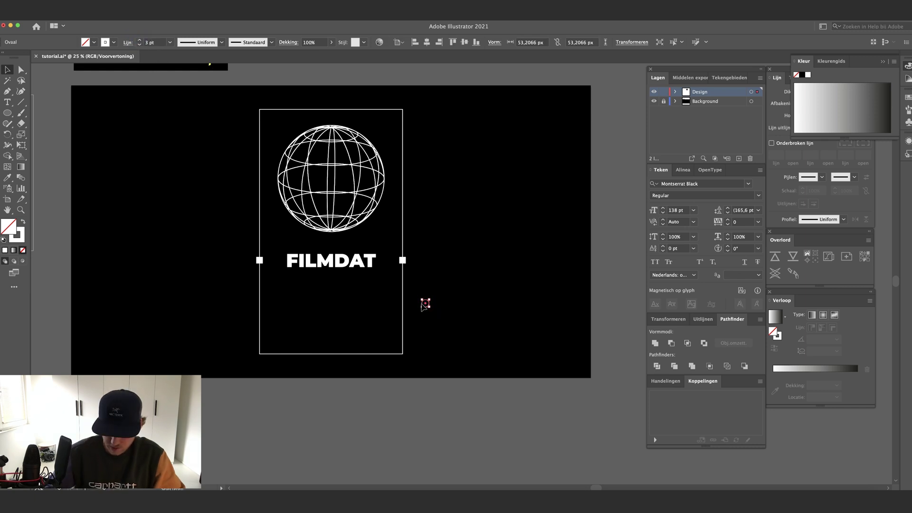
{"action": "key", "text": "super+equal"}
{"action": "key", "text": "super+equal"}
{"action": "left_click_drag", "start_coordinate": [461, 278], "coordinate": [446, 348]}
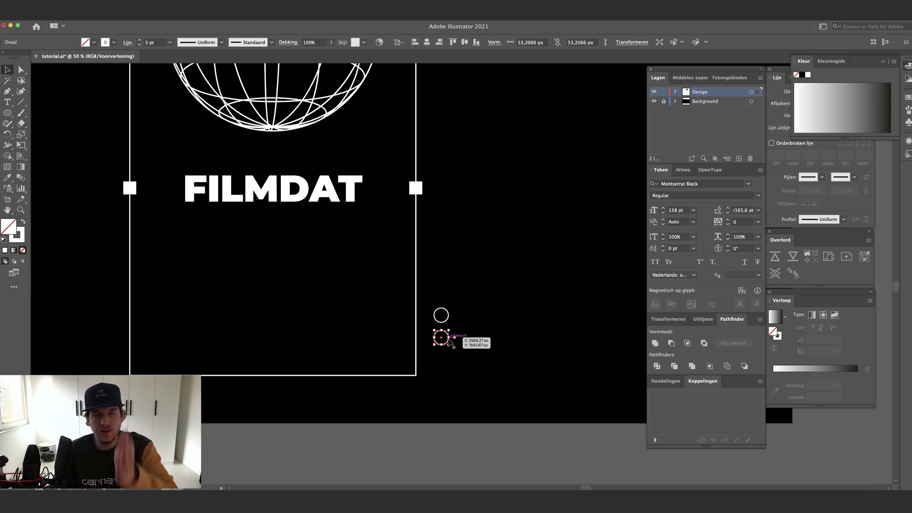
Step: Duplicate the circle into a vertical stack of three and group them
{"action": "left_click", "coordinate": [466, 331]}
{"action": "left_click_drag", "start_coordinate": [449, 343], "coordinate": [457, 312]}
{"action": "left_click", "coordinate": [483, 357]}
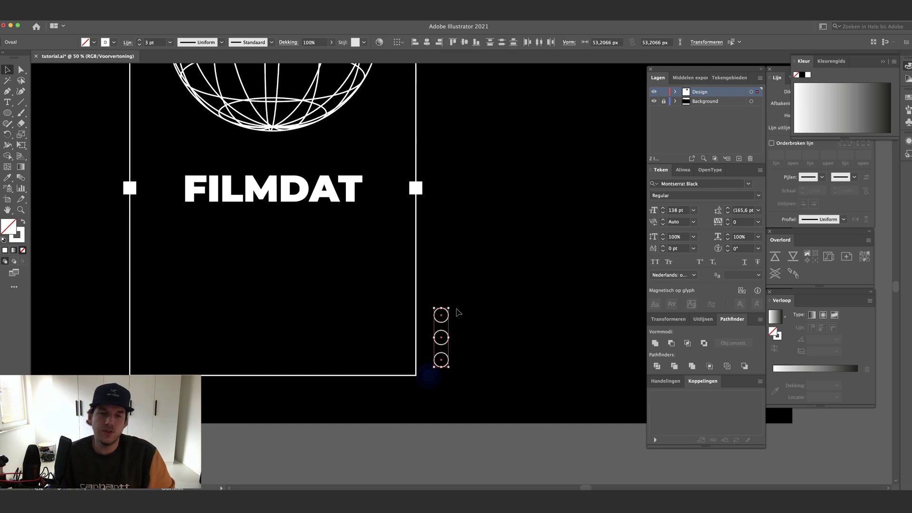
{"action": "key", "text": "super+g"}
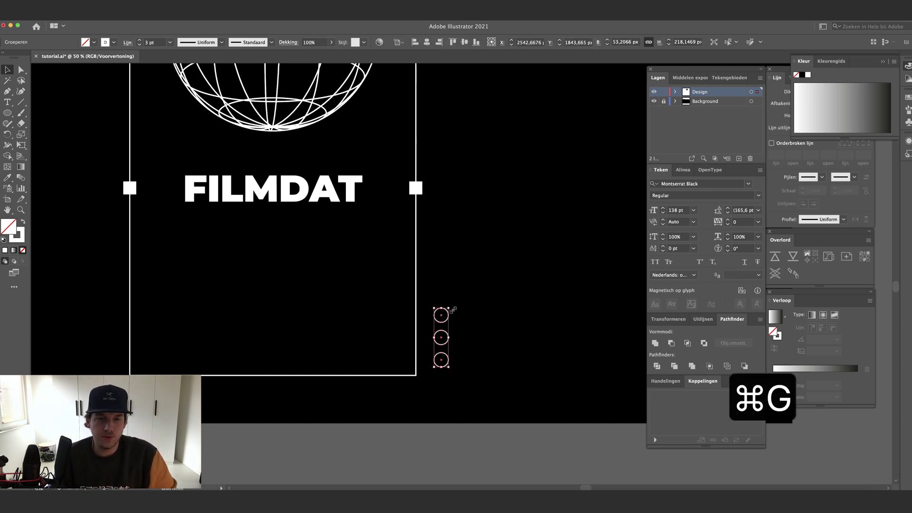
{"action": "left_click", "coordinate": [477, 320]}
Step: Draw a short horizontal line with the Pen tool to the right of the globe
{"action": "key", "text": "super+minus"}
{"action": "key", "text": "super+minus"}
{"action": "key", "text": "super+minus"}
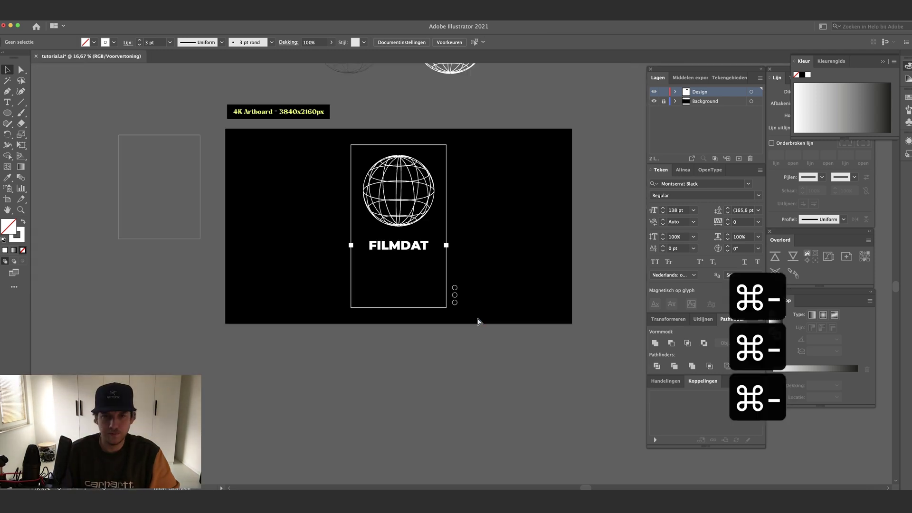
{"action": "scroll", "coordinate": [486, 320], "scroll_direction": "up", "scroll_amount": 2}
{"action": "scroll", "coordinate": [485, 321], "scroll_direction": "right", "scroll_amount": 1}
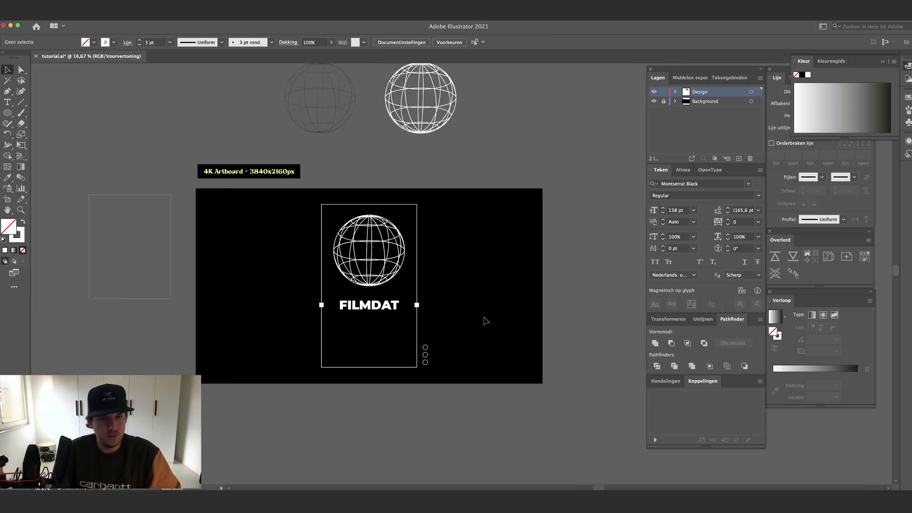
{"action": "key", "text": "super+equal"}
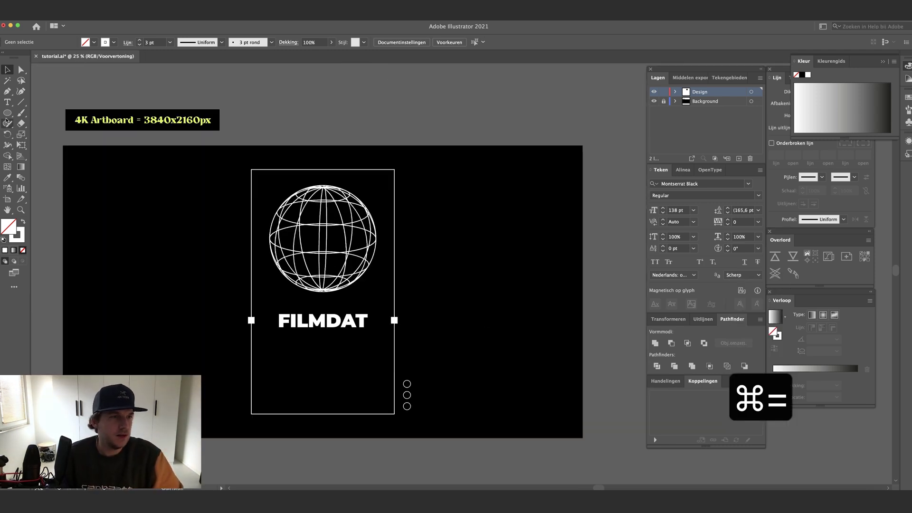
{"action": "left_click", "coordinate": [21, 101]}
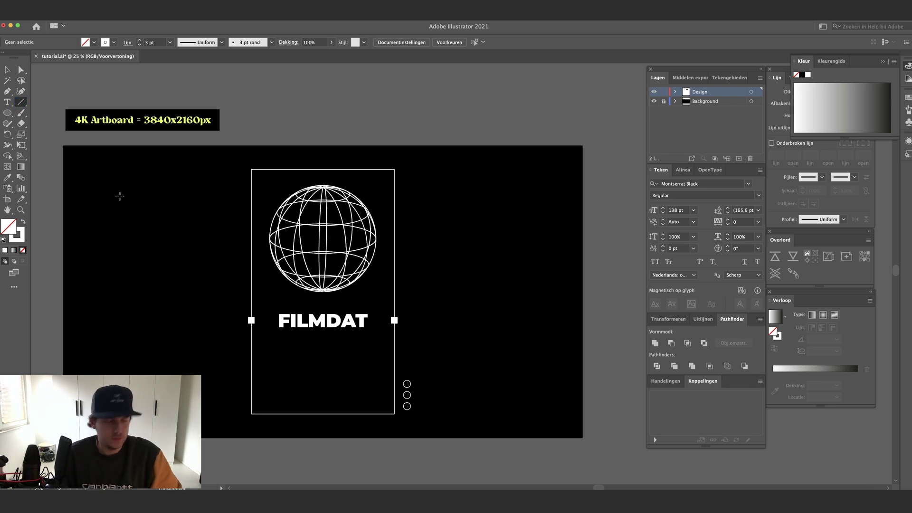
{"action": "key", "text": "p"}
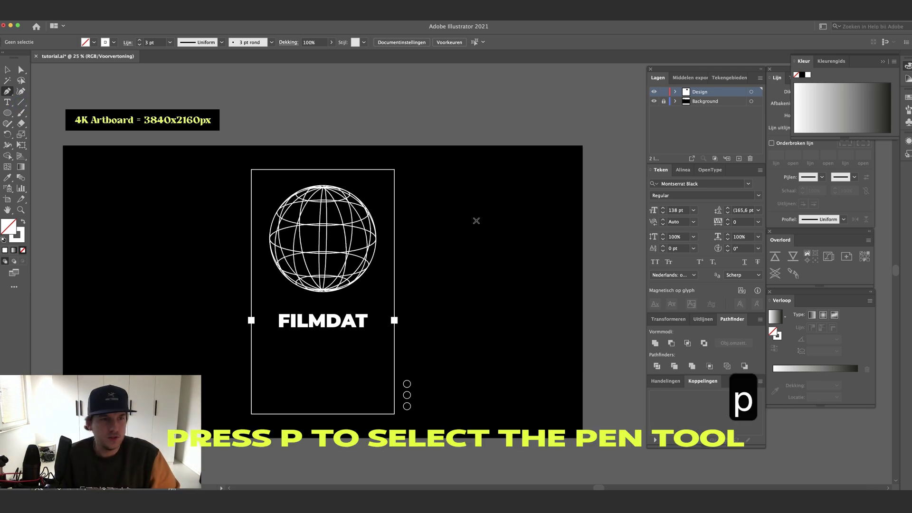
{"action": "left_click_drag", "start_coordinate": [474, 219], "coordinate": [499, 240]}
{"action": "key", "text": "v"}
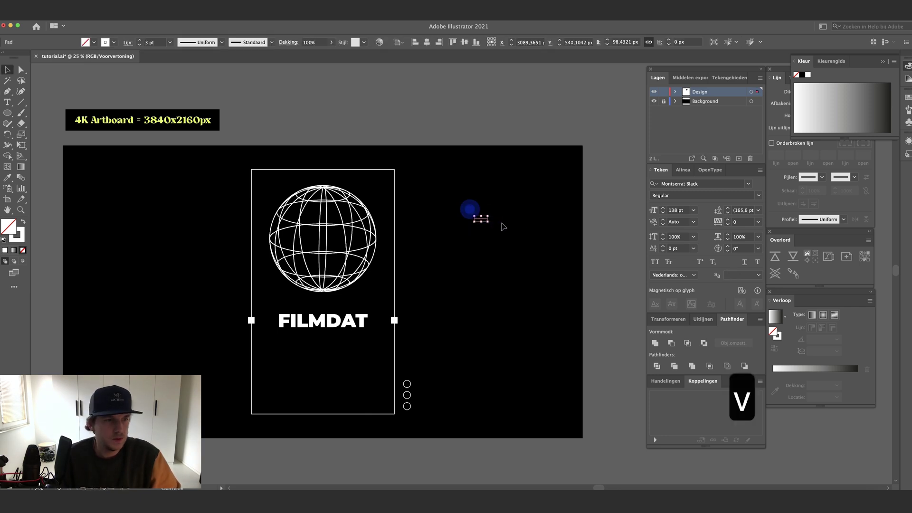
Step: Copy the line in place and rotate the copy upright to form a cross
{"action": "key", "text": "super+equal"}
{"action": "key", "text": "super+equal"}
{"action": "key", "text": "super+equal"}
{"action": "key", "text": "super+equal"}
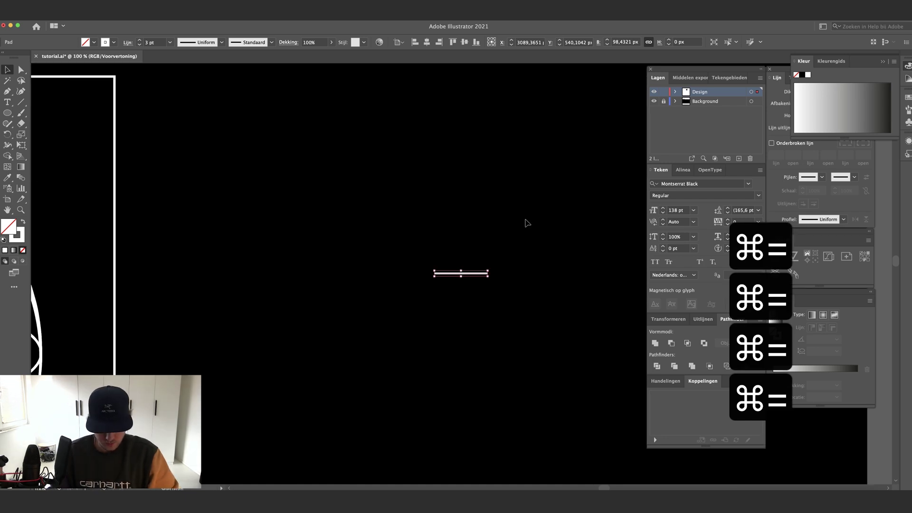
{"action": "key", "text": "super+c"}
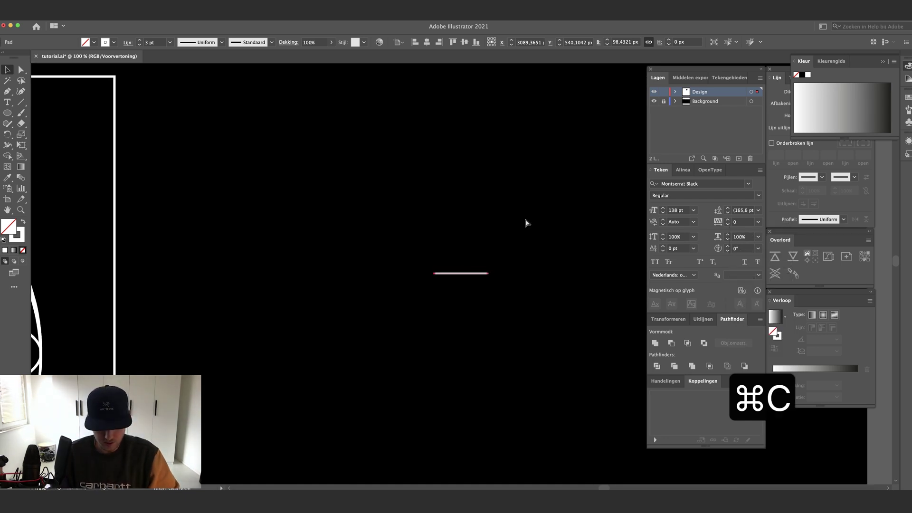
{"action": "key", "text": "super+f"}
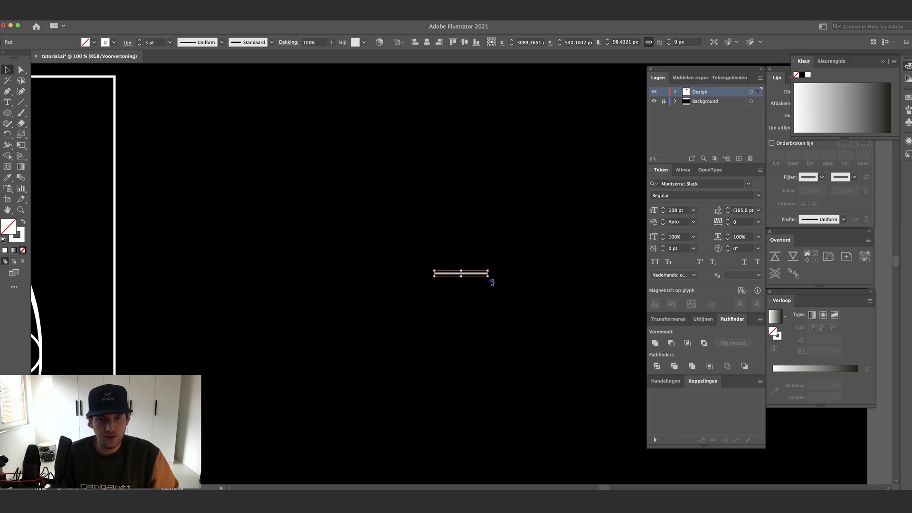
{"action": "left_click_drag", "start_coordinate": [491, 282], "coordinate": [418, 302]}
Step: Thicken the cross lines to 5 pt and move the cross up and left
{"action": "left_click", "coordinate": [139, 41]}
{"action": "left_click", "coordinate": [139, 40]}
{"action": "left_click", "coordinate": [367, 214]}
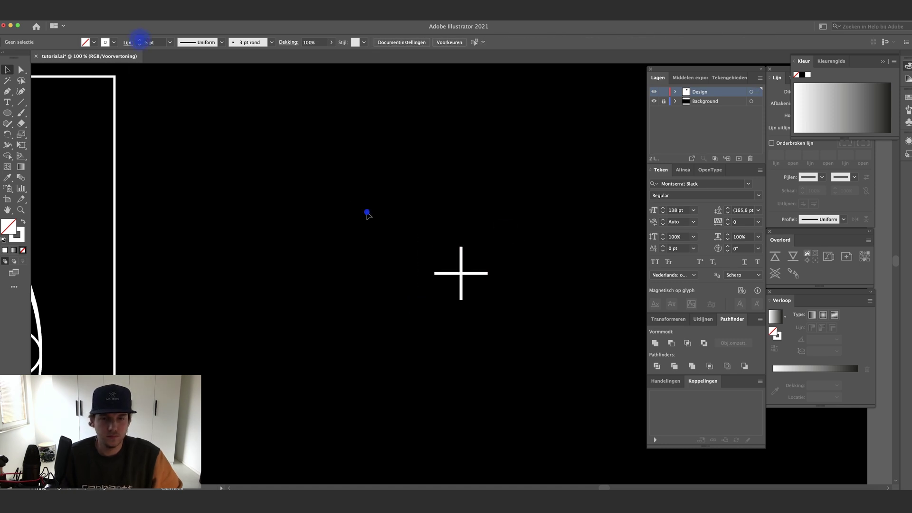
{"action": "key", "text": "super+minus"}
{"action": "key", "text": "super+minus"}
{"action": "left_click_drag", "start_coordinate": [397, 210], "coordinate": [474, 307]}
{"action": "left_click_drag", "start_coordinate": [458, 272], "coordinate": [412, 290]}
Step: Copy the cross below, expand its strokes and merge them with Pathfinder Unite
{"action": "left_click", "coordinate": [107, 10]}
{"action": "left_click", "coordinate": [116, 104]}
{"action": "key", "text": "Return"}
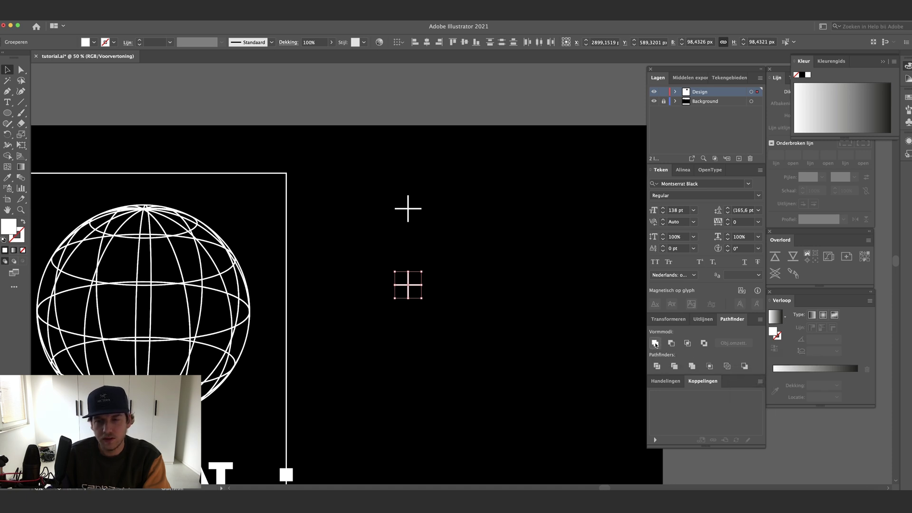
{"action": "key", "text": "super+equal"}
{"action": "key", "text": "super+equal"}
{"action": "key", "text": "super+equal"}
{"action": "left_click", "coordinate": [658, 344]}
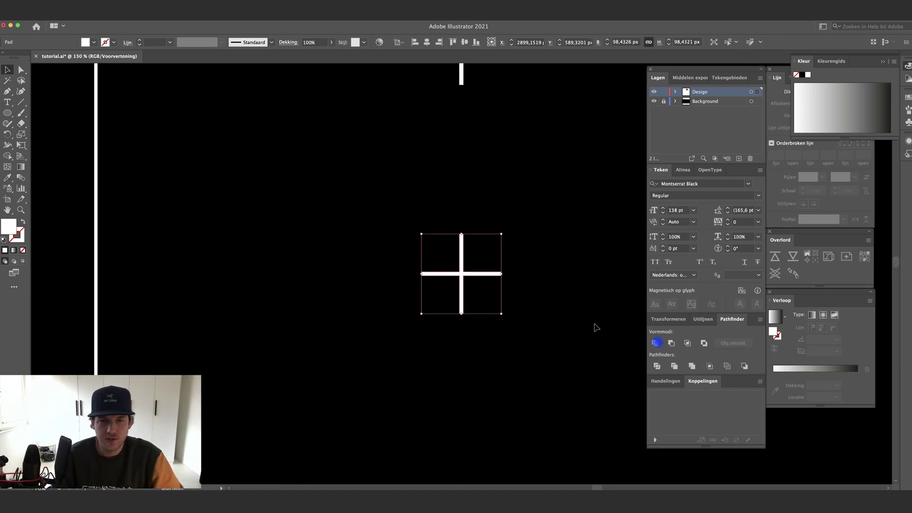
{"action": "key", "text": "super+minus"}
{"action": "key", "text": "super+minus"}
{"action": "key", "text": "super+minus"}
{"action": "key", "text": "super+minus"}
{"action": "left_click", "coordinate": [594, 325]}
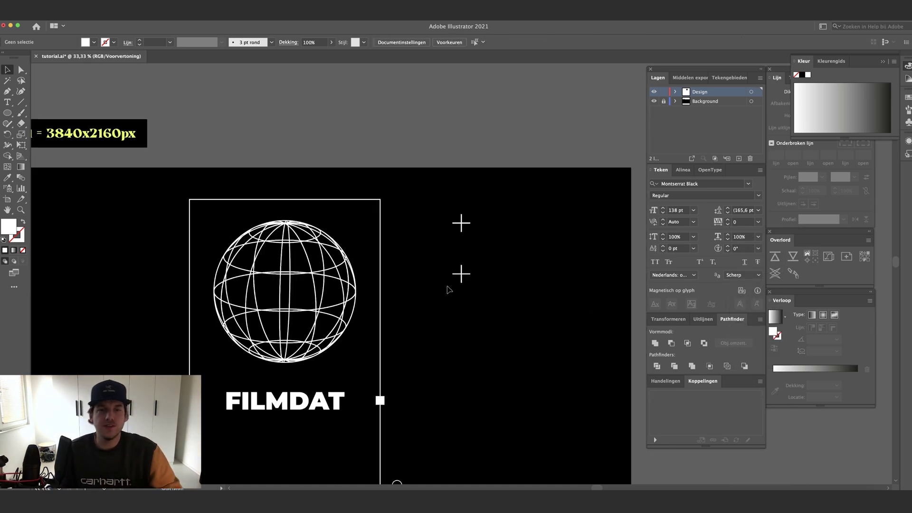
{"action": "left_click", "coordinate": [457, 277]}
Step: Draw a small white square above the artboard
{"action": "scroll", "coordinate": [480, 264], "scroll_direction": "right", "scroll_amount": 3}
{"action": "scroll", "coordinate": [480, 266], "scroll_direction": "up", "scroll_amount": 3}
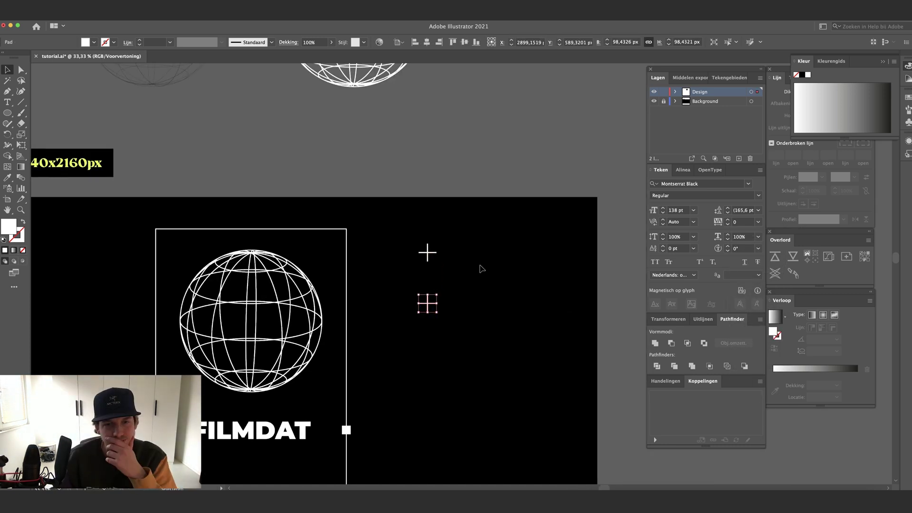
{"action": "left_click_drag", "start_coordinate": [7, 112], "coordinate": [28, 110]}
{"action": "scroll", "coordinate": [463, 148], "scroll_direction": "up", "scroll_amount": 2}
{"action": "left_click_drag", "start_coordinate": [456, 142], "coordinate": [495, 181]}
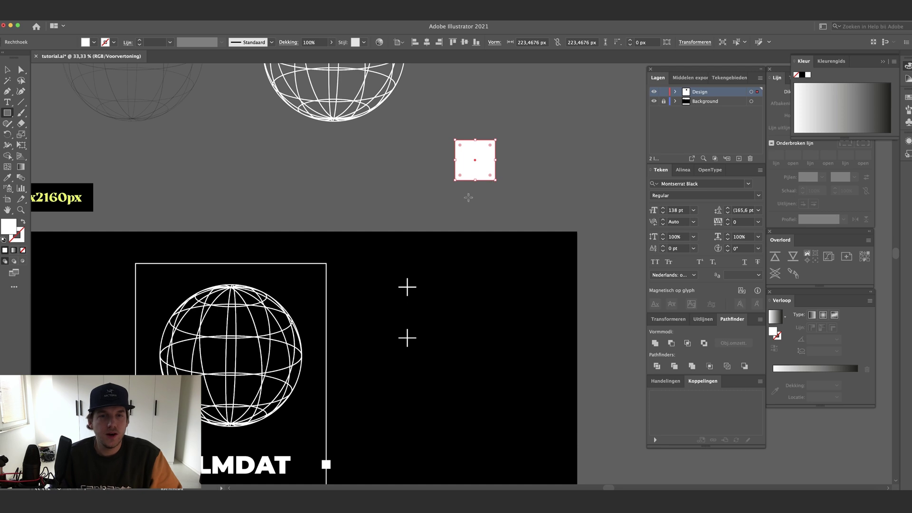
Step: Move the lower cross onto the white square and align them horizontally centred
{"action": "key", "text": "v"}
{"action": "left_click", "coordinate": [420, 208]}
{"action": "left_click_drag", "start_coordinate": [411, 341], "coordinate": [425, 164]}
{"action": "left_click_drag", "start_coordinate": [503, 145], "coordinate": [408, 187]}
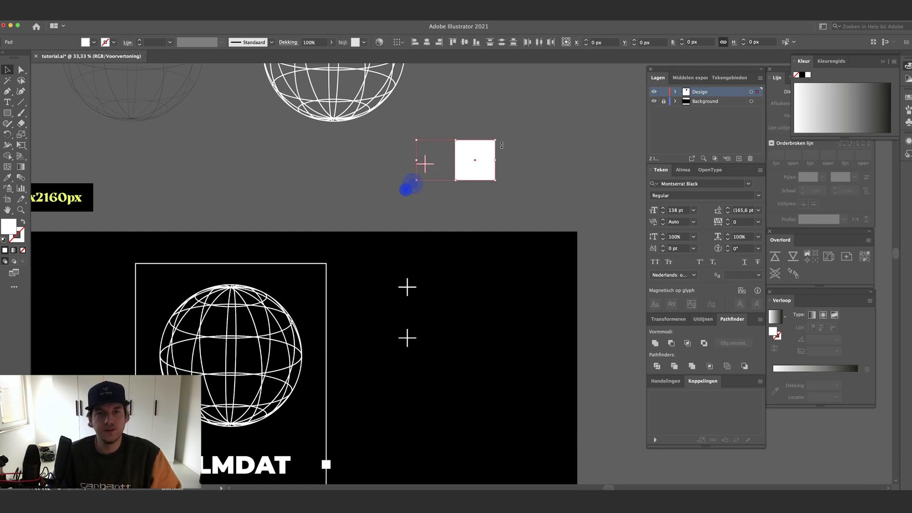
{"action": "left_click", "coordinate": [428, 42]}
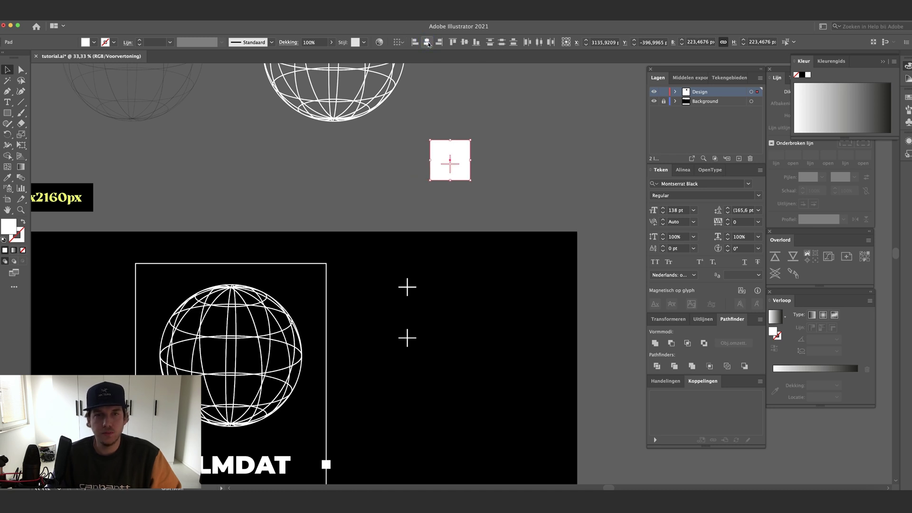
Step: Centre the plus vertically on the square, set the square's fill to None, and select both
{"action": "left_click", "coordinate": [465, 42]}
{"action": "left_click", "coordinate": [453, 167]}
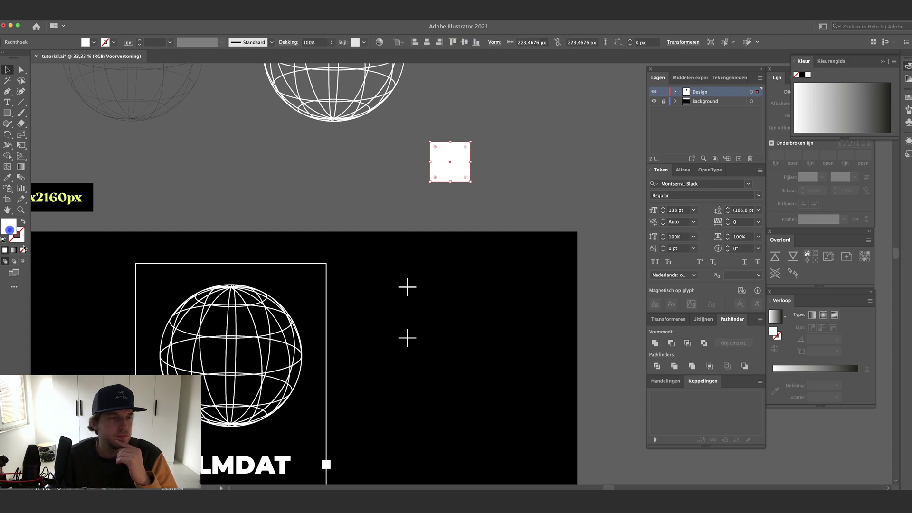
{"action": "left_click", "coordinate": [22, 250]}
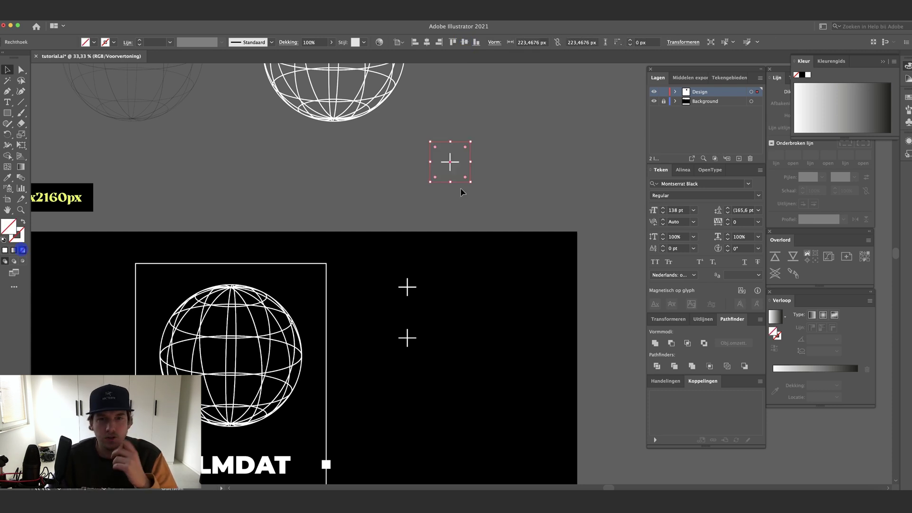
{"action": "left_click", "coordinate": [436, 199]}
{"action": "left_click_drag", "start_coordinate": [405, 200], "coordinate": [525, 165]}
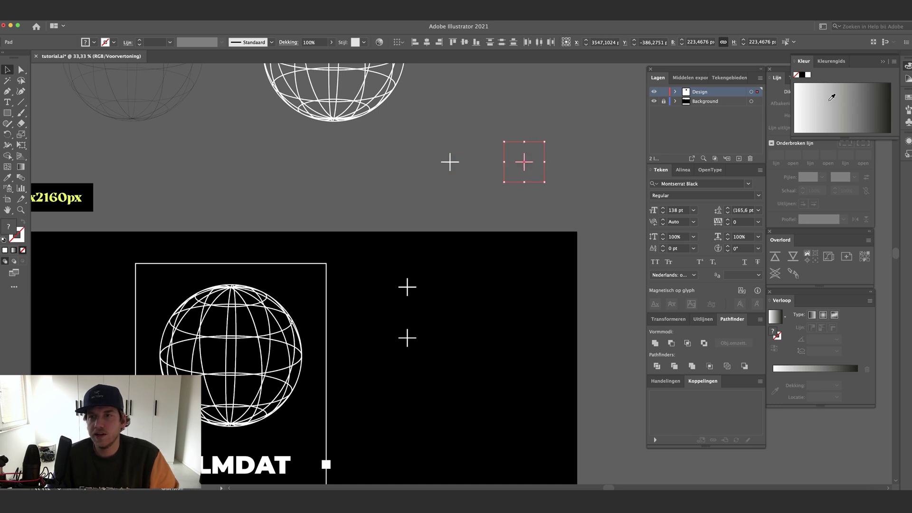
Step: Add the plus tile to Swatches as a pattern and draw a new rectangle
{"action": "left_click", "coordinate": [907, 98]}
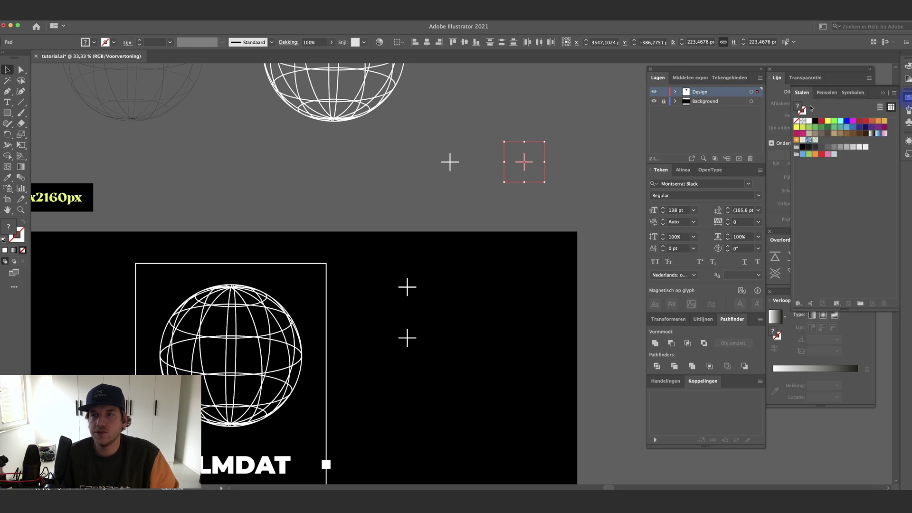
{"action": "left_click_drag", "start_coordinate": [524, 164], "coordinate": [818, 183]}
{"action": "scroll", "coordinate": [505, 153], "scroll_direction": "up", "scroll_amount": 3}
{"action": "scroll", "coordinate": [509, 153], "scroll_direction": "right", "scroll_amount": 2}
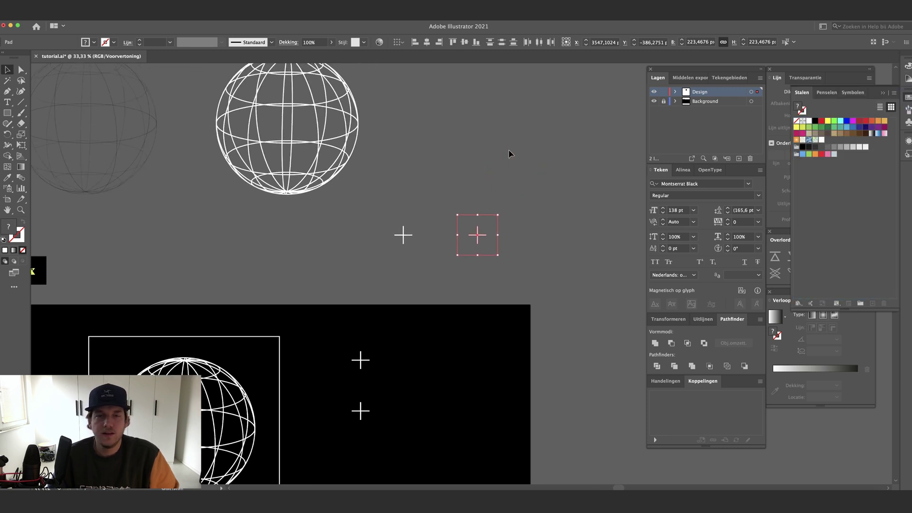
{"action": "left_click", "coordinate": [7, 113]}
{"action": "scroll", "coordinate": [323, 164], "scroll_direction": "right", "scroll_amount": 5}
{"action": "left_click_drag", "start_coordinate": [426, 130], "coordinate": [612, 295]}
Step: Fill the new rectangle with the cross pattern swatch
{"action": "left_click", "coordinate": [822, 140]}
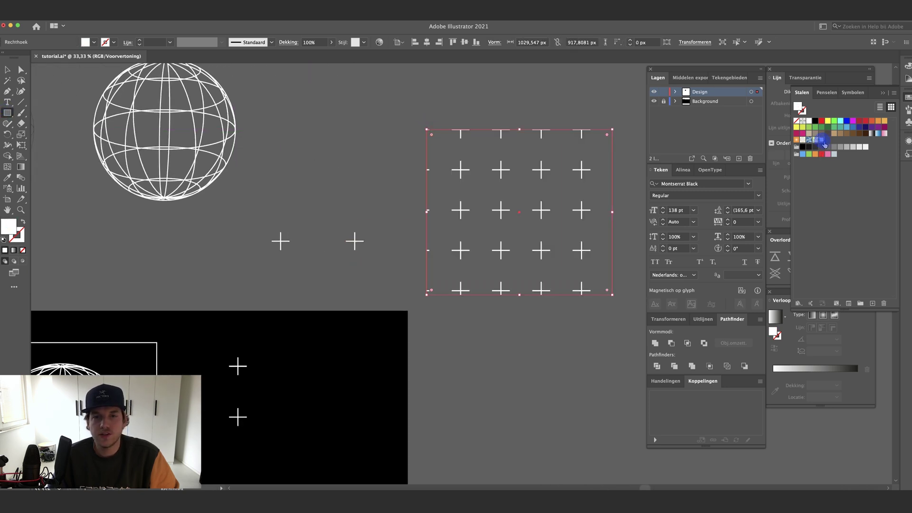
{"action": "key", "text": "v"}
{"action": "left_click", "coordinate": [528, 336]}
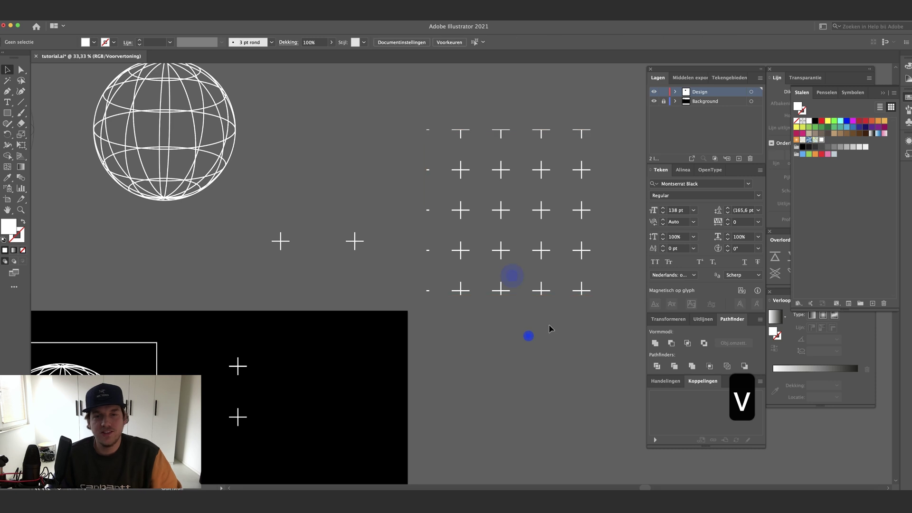
{"action": "key", "text": "super+minus"}
{"action": "key", "text": "super+minus"}
{"action": "scroll", "coordinate": [552, 332], "scroll_direction": "down", "scroll_amount": 2}
{"action": "scroll", "coordinate": [413, 312], "scroll_direction": "down", "scroll_amount": 3}
Step: Draw a cross-pattern rectangle covering the artboard, then delete it
{"action": "left_click", "coordinate": [7, 114]}
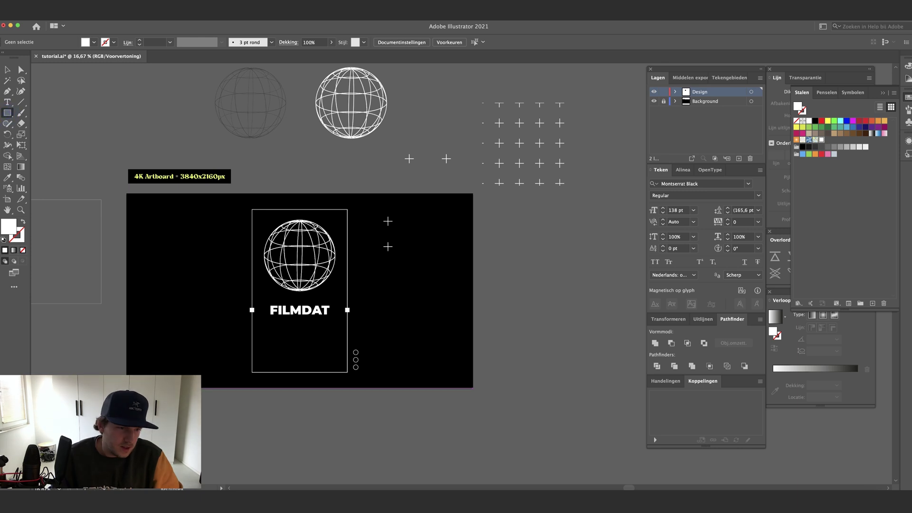
{"action": "left_click_drag", "start_coordinate": [127, 389], "coordinate": [474, 194]}
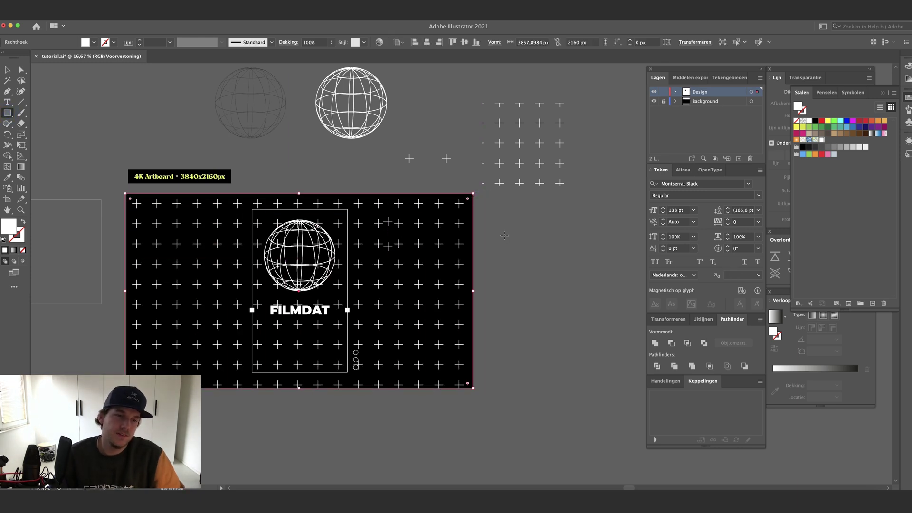
{"action": "key", "text": "v"}
{"action": "left_click", "coordinate": [503, 251]}
{"action": "left_click_drag", "start_coordinate": [204, 236], "coordinate": [218, 240]}
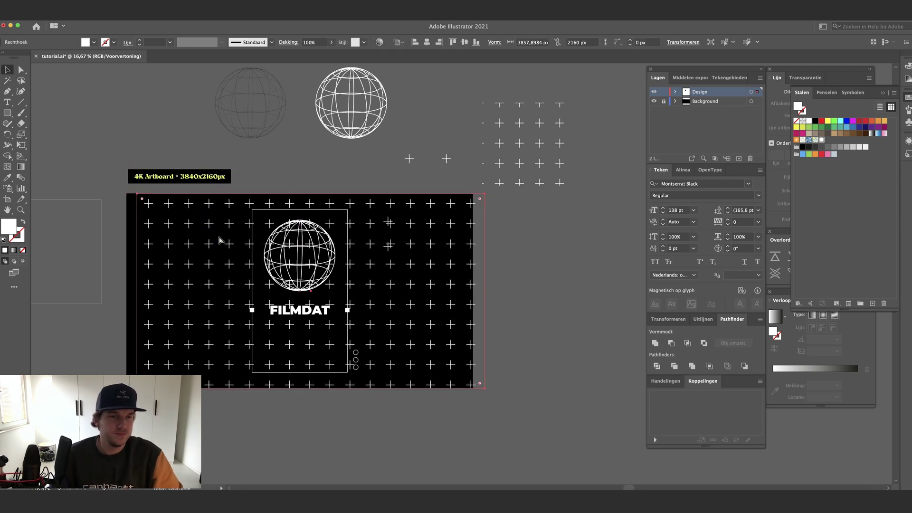
{"action": "key", "text": "super+z"}
{"action": "key", "text": "BackSpace"}
Step: Draw a cross-pattern strip down the artboard's left, lower its top edge, and nudge it right
{"action": "left_click", "coordinate": [8, 113]}
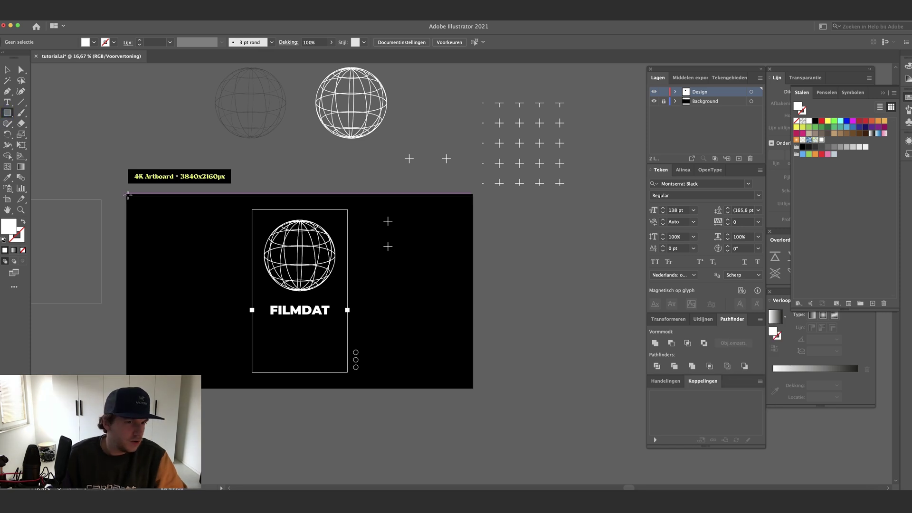
{"action": "left_click_drag", "start_coordinate": [127, 195], "coordinate": [213, 372]}
{"action": "key", "text": "a"}
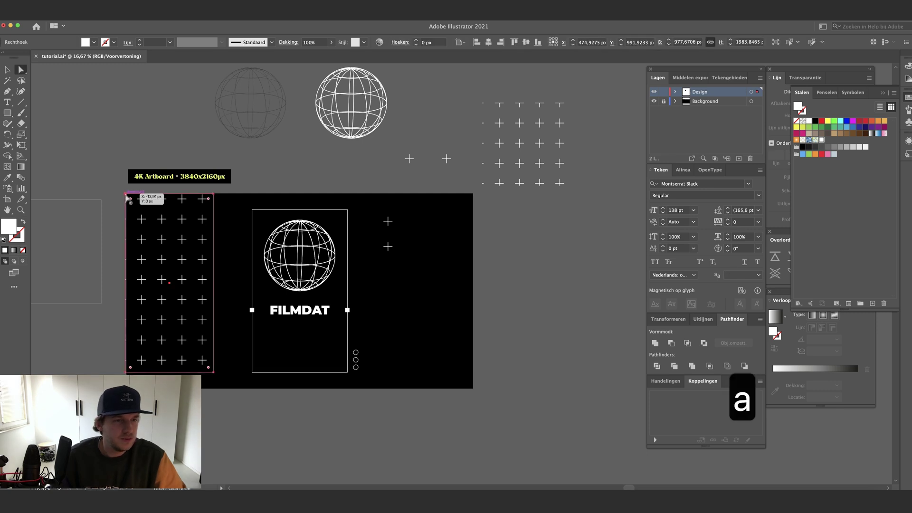
{"action": "left_click", "coordinate": [127, 198]}
{"action": "left_click_drag", "start_coordinate": [214, 197], "coordinate": [213, 212]}
{"action": "left_click", "coordinate": [125, 211]}
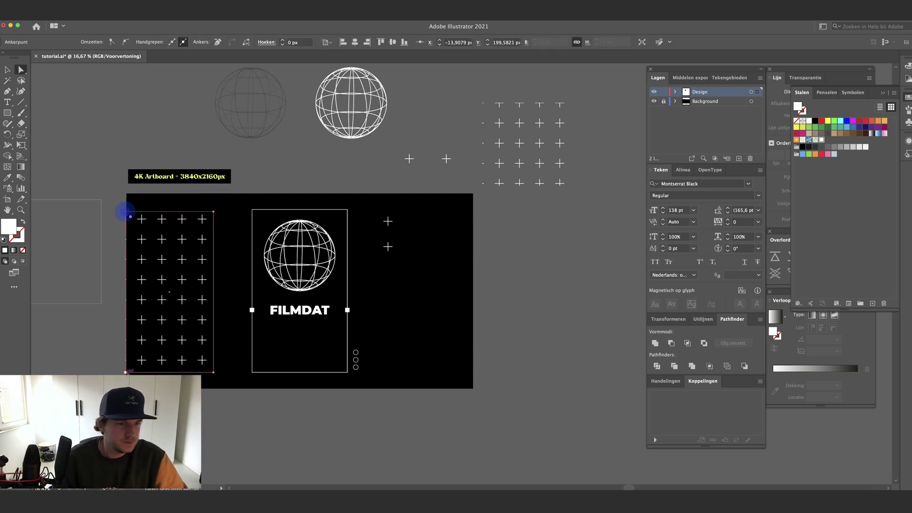
{"action": "key", "text": "v"}
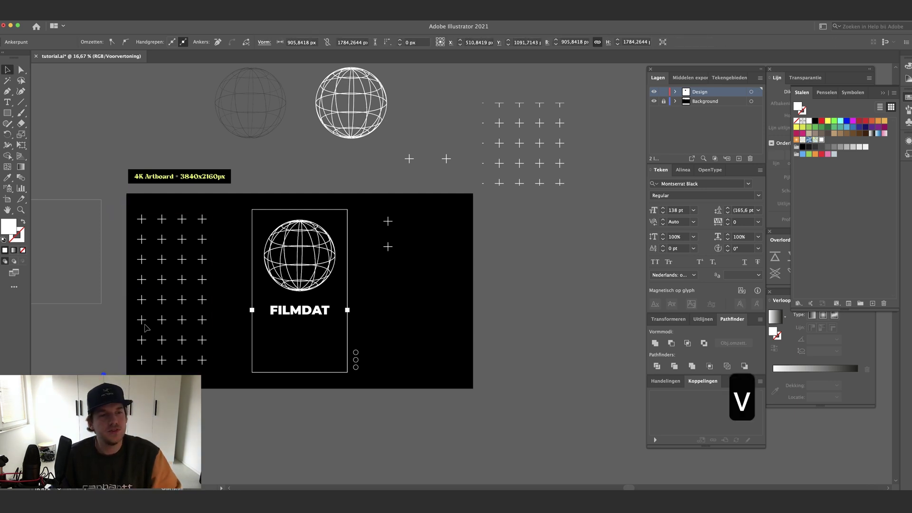
{"action": "left_click", "coordinate": [162, 300]}
{"action": "left_click_drag", "start_coordinate": [169, 243], "coordinate": [180, 245]}
Step: Move the two loose plus signs off the artboard
{"action": "left_click_drag", "start_coordinate": [388, 248], "coordinate": [569, 293]}
{"action": "left_click", "coordinate": [176, 268]}
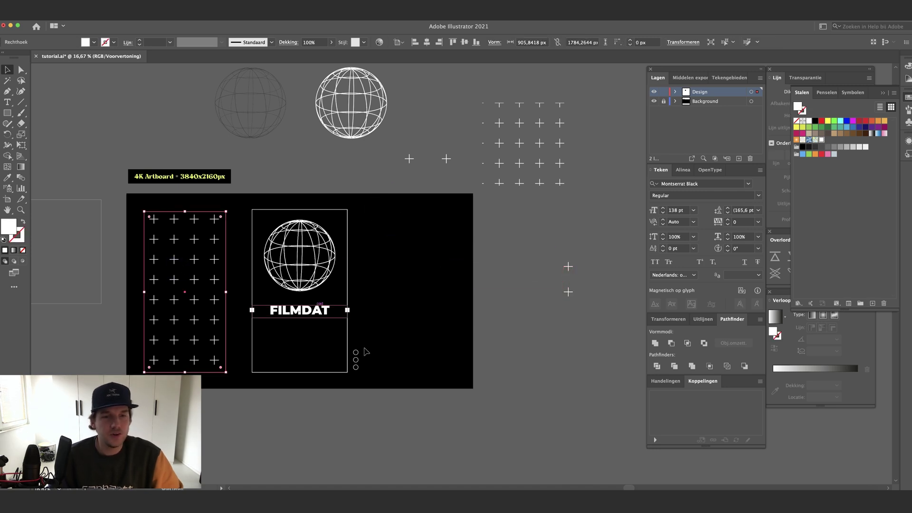
{"action": "left_click", "coordinate": [378, 404]}
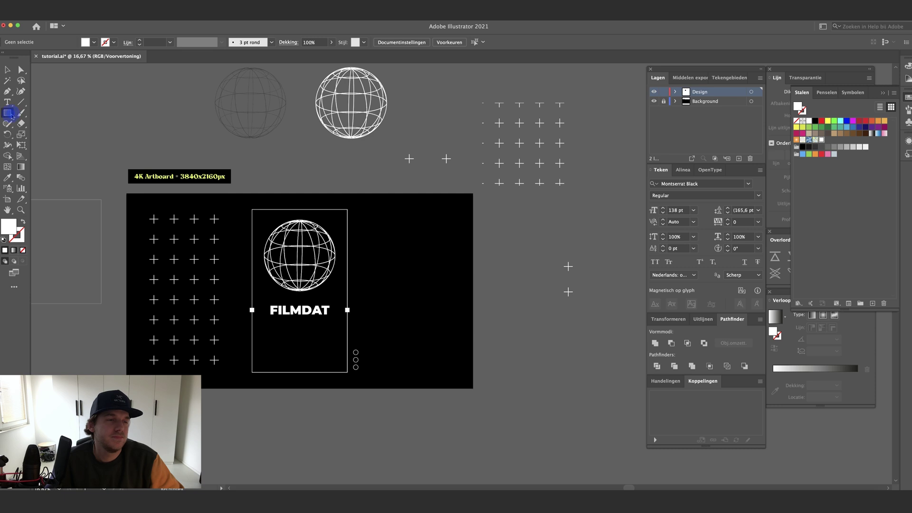
Step: Draw a small thin white rectangle on the artboard
{"action": "key", "text": "super+equal"}
{"action": "key", "text": "super+equal"}
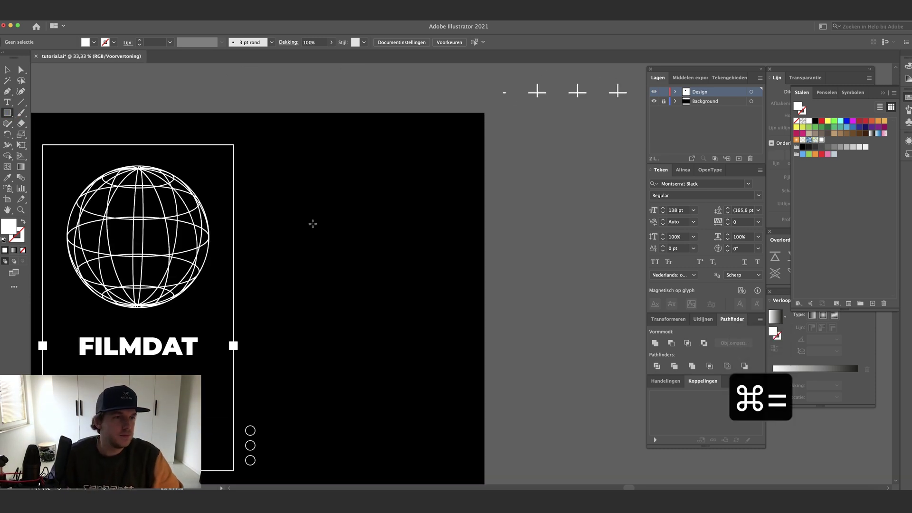
{"action": "left_click_drag", "start_coordinate": [310, 197], "coordinate": [333, 202]}
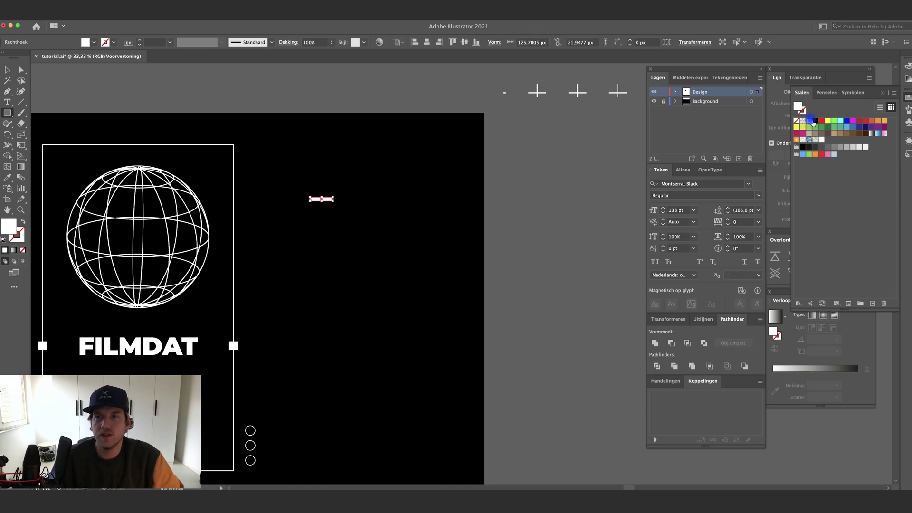
{"action": "key", "text": "v"}
{"action": "left_click_drag", "start_coordinate": [335, 200], "coordinate": [336, 209]}
{"action": "key", "text": "super+z"}
Step: Add a left-edge anchor and pull the left corners in to make a triangle
{"action": "key", "text": "super+equal"}
{"action": "key", "text": "super+equal"}
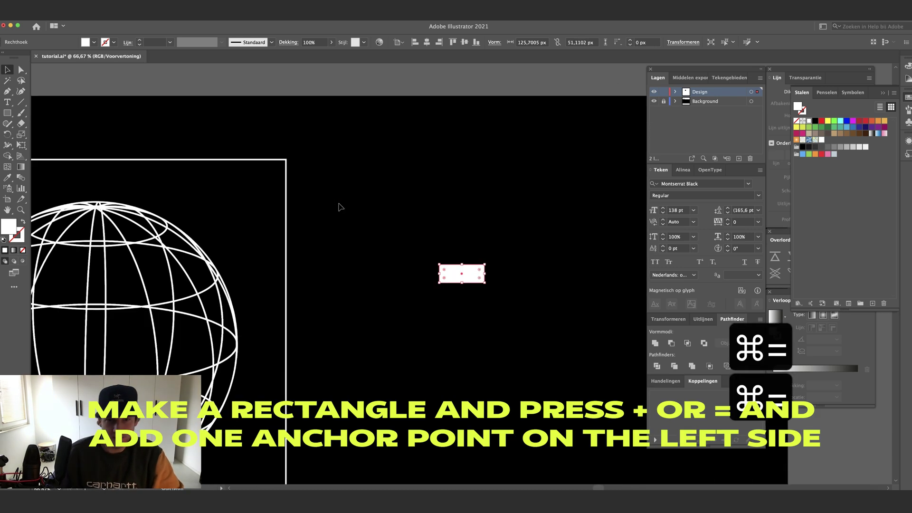
{"action": "key", "text": "equal"}
{"action": "left_click", "coordinate": [439, 274]}
{"action": "key", "text": "a"}
{"action": "left_click_drag", "start_coordinate": [439, 281], "coordinate": [412, 276]}
{"action": "key", "text": "v"}
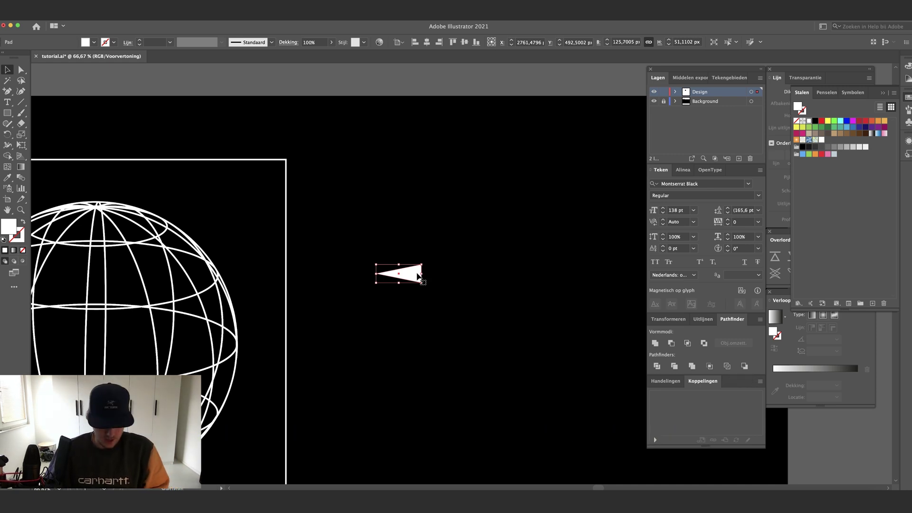
Step: Duplicate the triangle, rotate the copy 180°, and butt them together
{"action": "left_click_drag", "start_coordinate": [416, 276], "coordinate": [438, 277]}
{"action": "left_click", "coordinate": [440, 242]}
{"action": "left_click_drag", "start_coordinate": [386, 300], "coordinate": [424, 266]}
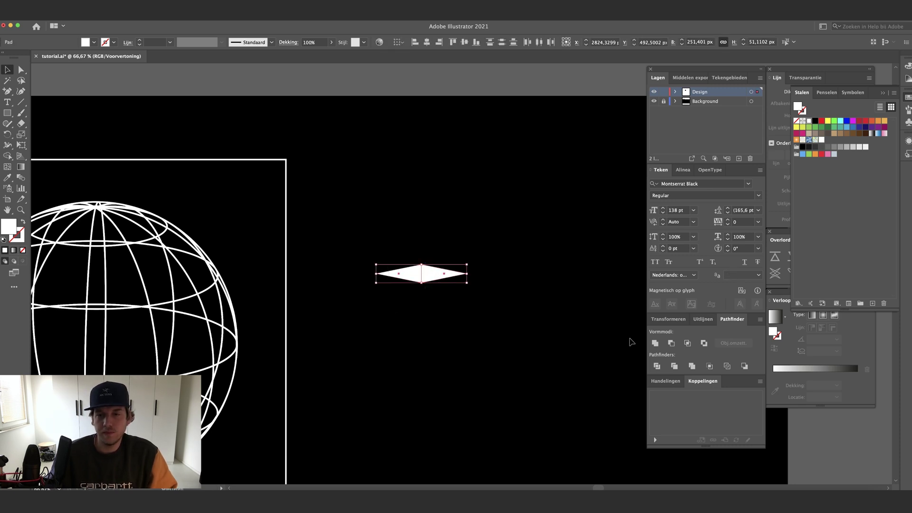
Step: Unite the two triangles into one diamond and make a rotated copy
{"action": "left_click", "coordinate": [656, 345]}
{"action": "left_click", "coordinate": [446, 306]}
{"action": "left_click", "coordinate": [420, 272]}
{"action": "mouse_move", "coordinate": [428, 274]}
{"action": "left_mouse_down"}
{"action": "mouse_move", "coordinate": [430, 341]}
{"action": "mouse_move", "coordinate": [429, 329]}
{"action": "mouse_move", "coordinate": [470, 291]}
{"action": "mouse_move", "coordinate": [441, 279]}
{"action": "left_mouse_up"}
Step: Vertically centre both diamonds into a four-point star and copy it to the right
{"action": "left_click", "coordinate": [489, 321]}
{"action": "left_click_drag", "start_coordinate": [371, 238], "coordinate": [455, 347]}
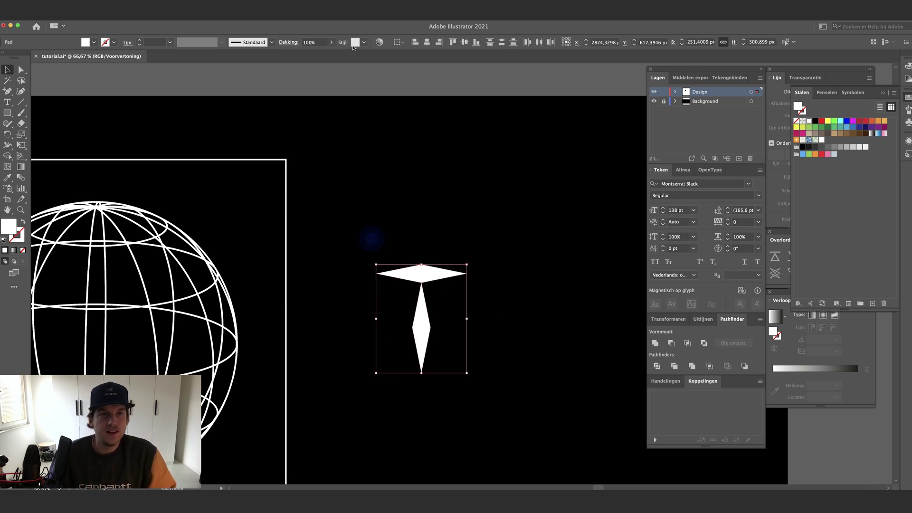
{"action": "left_click", "coordinate": [464, 42]}
{"action": "left_click", "coordinate": [372, 205]}
{"action": "left_click_drag", "start_coordinate": [373, 205], "coordinate": [425, 335]}
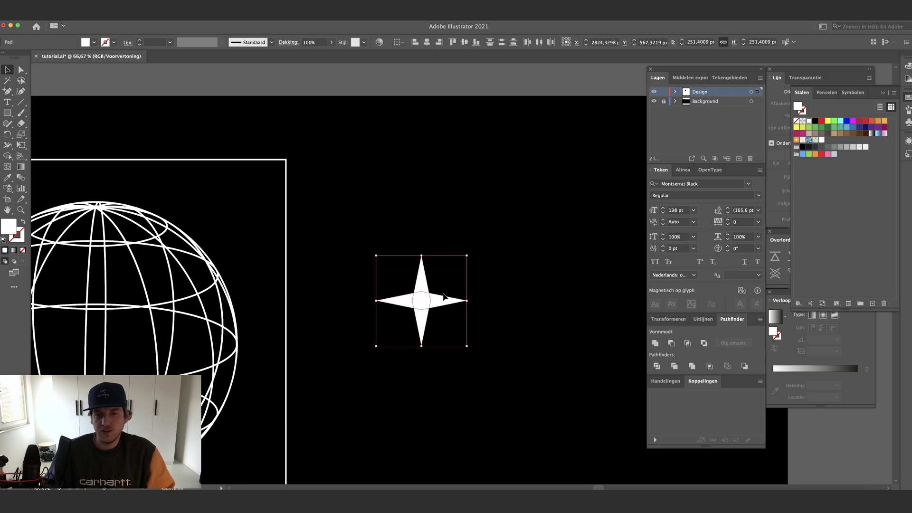
{"action": "left_click_drag", "start_coordinate": [441, 295], "coordinate": [589, 296]}
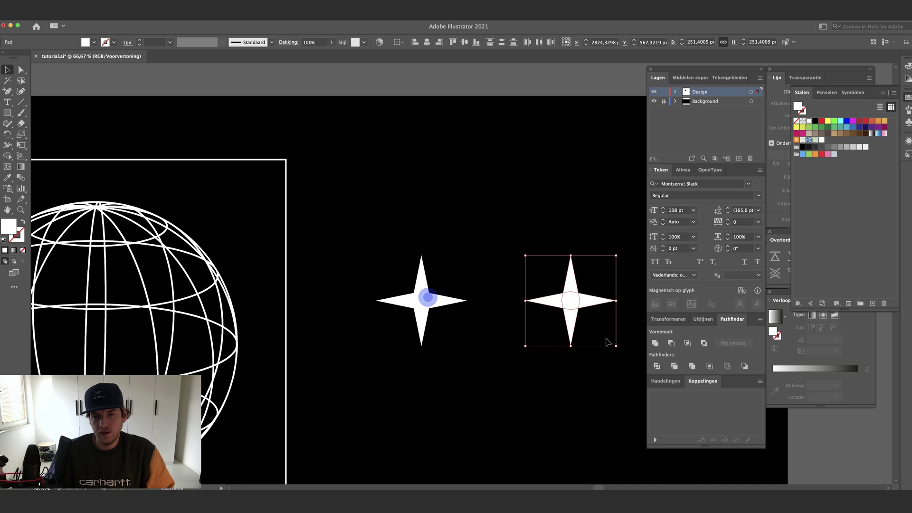
Step: Unite the star copy into one shape and place another copy below
{"action": "left_click", "coordinate": [656, 342]}
{"action": "scroll", "coordinate": [522, 333], "scroll_direction": "right", "scroll_amount": 1}
{"action": "left_click", "coordinate": [488, 340]}
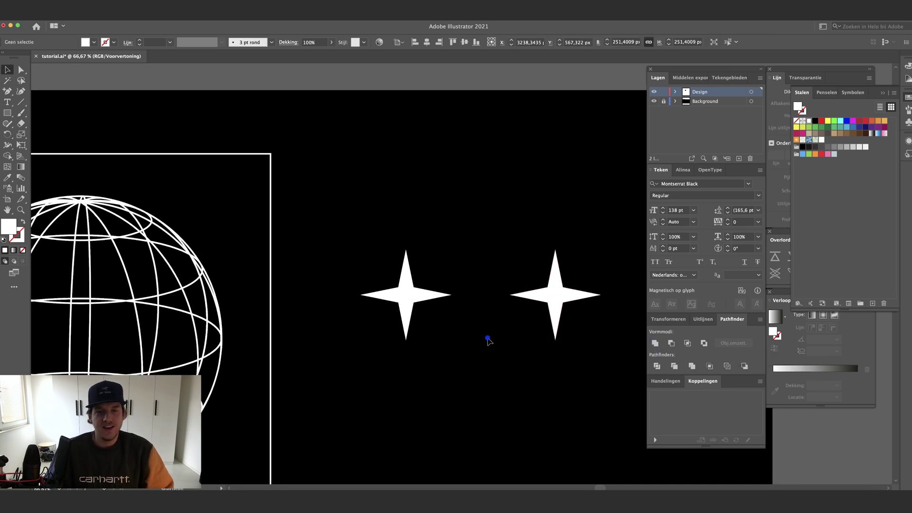
{"action": "scroll", "coordinate": [487, 339], "scroll_direction": "right", "scroll_amount": 3}
{"action": "scroll", "coordinate": [489, 340], "scroll_direction": "down", "scroll_amount": 1}
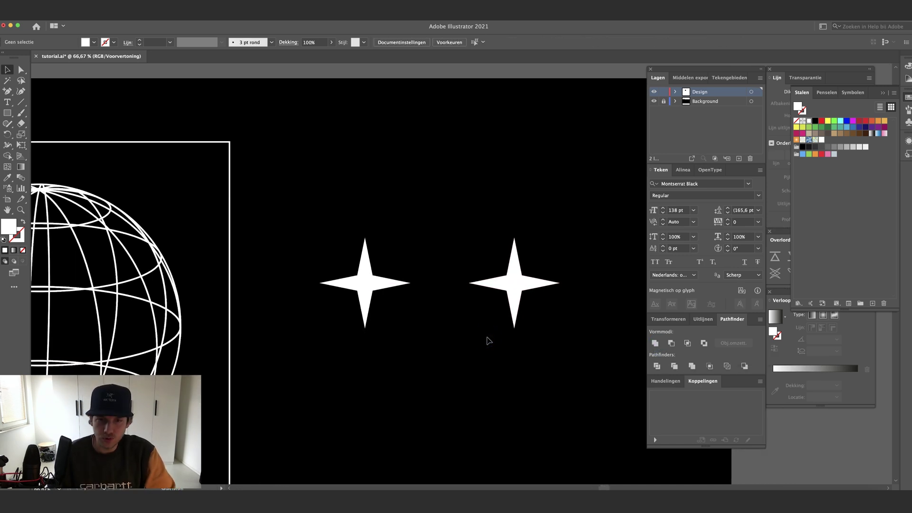
{"action": "left_click", "coordinate": [513, 288]}
{"action": "scroll", "coordinate": [513, 285], "scroll_direction": "down", "scroll_amount": 5}
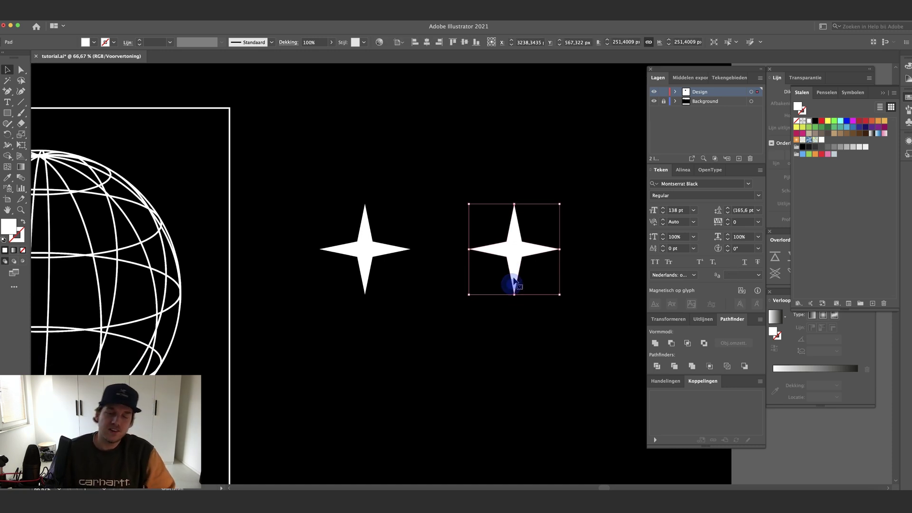
{"action": "left_click_drag", "start_coordinate": [513, 207], "coordinate": [374, 354]}
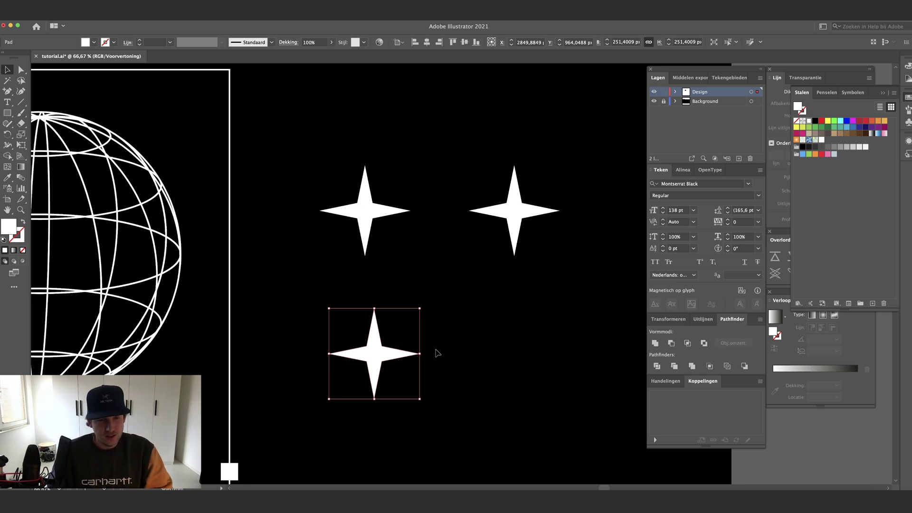
Step: Show corner widgets and round the lower star's inner corners to about 64 px
{"action": "key", "text": "a"}
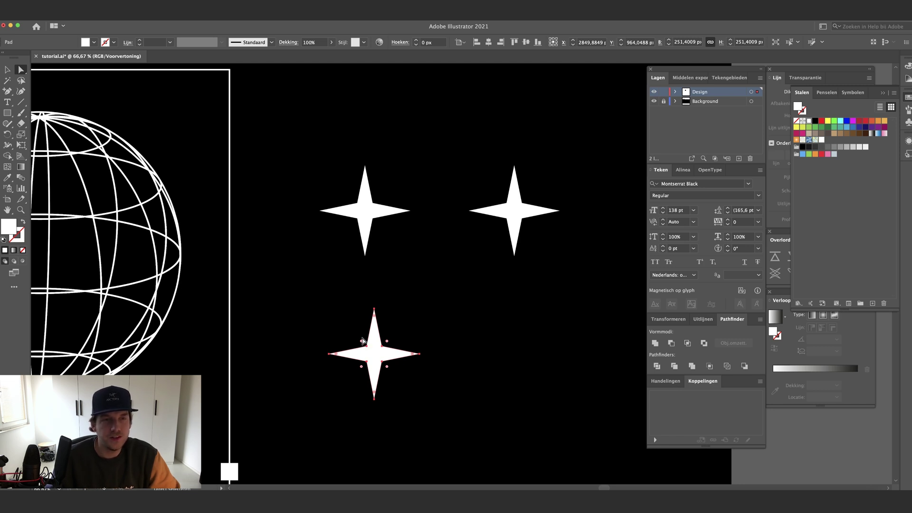
{"action": "left_click", "coordinate": [205, 10]}
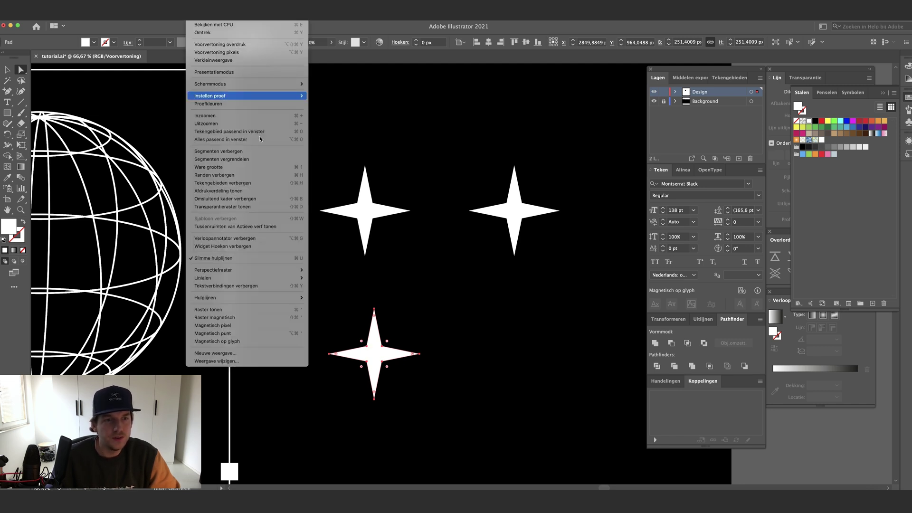
{"action": "left_click", "coordinate": [281, 247]}
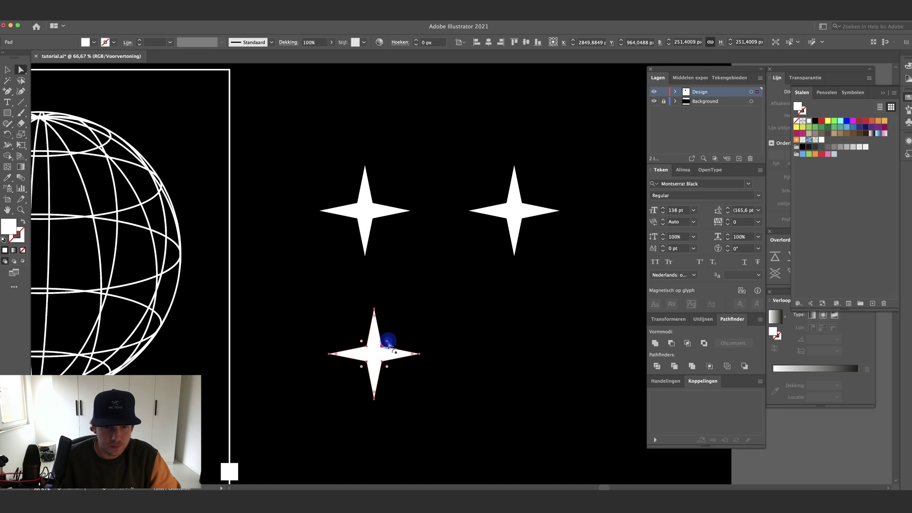
{"action": "left_click_drag", "start_coordinate": [387, 342], "coordinate": [405, 334]}
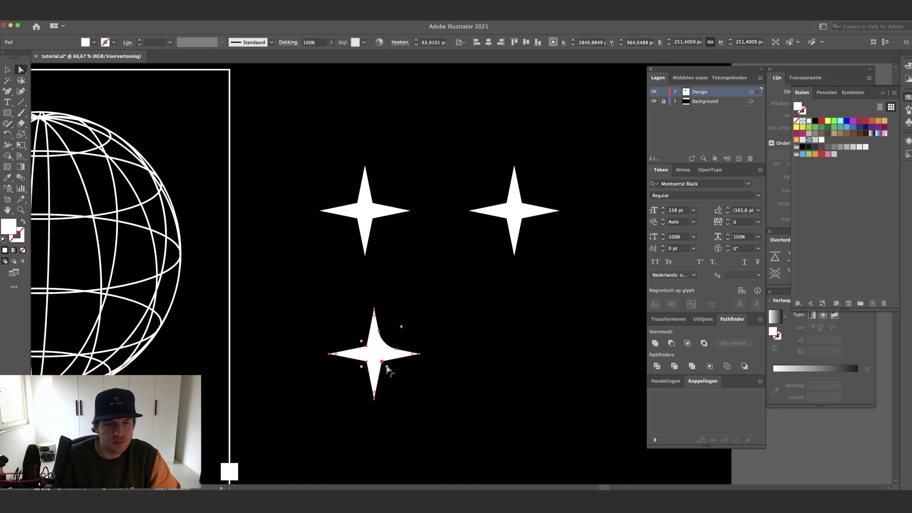
{"action": "left_click_drag", "start_coordinate": [387, 368], "coordinate": [350, 379]}
{"action": "key", "text": "super+z"}
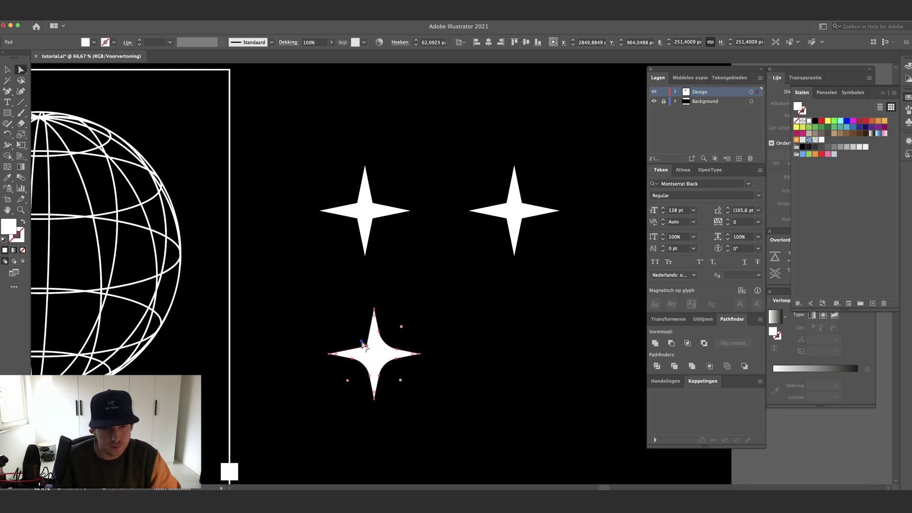
{"action": "left_click_drag", "start_coordinate": [363, 344], "coordinate": [342, 332]}
{"action": "key", "text": "super+minus"}
{"action": "key", "text": "super+minus"}
Step: Arrange the three small sparkle stars in a row and group them
{"action": "key", "text": "v"}
{"action": "scroll", "coordinate": [357, 303], "scroll_direction": "down", "scroll_amount": 2}
{"action": "left_click_drag", "start_coordinate": [371, 247], "coordinate": [415, 289]}
{"action": "left_click", "coordinate": [370, 307]}
{"action": "left_click_drag", "start_coordinate": [319, 306], "coordinate": [421, 269]}
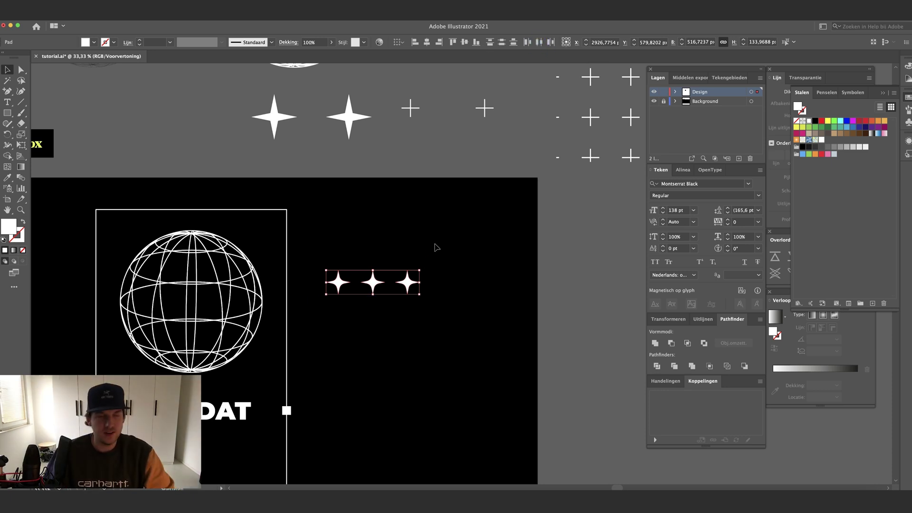
{"action": "key", "text": "super+g"}
Step: Move the star group just beneath the FILMDAT title
{"action": "scroll", "coordinate": [425, 237], "scroll_direction": "down", "scroll_amount": 4}
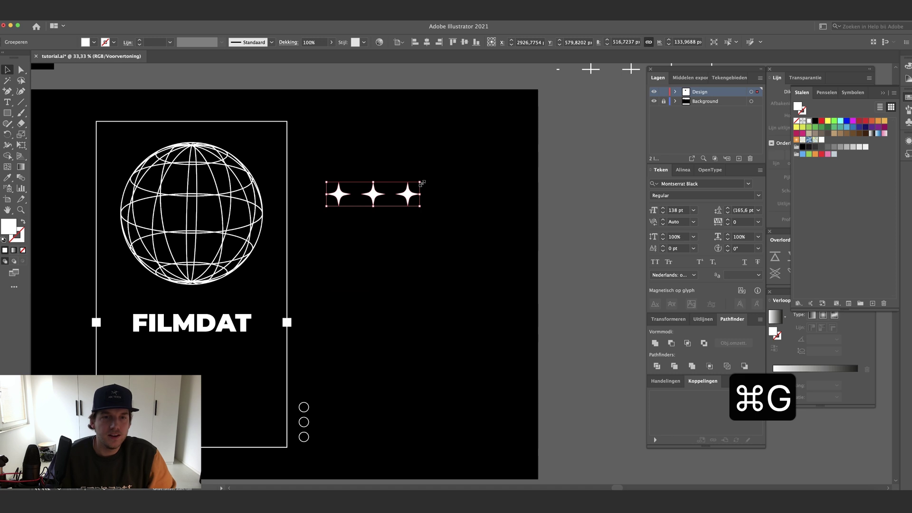
{"action": "left_click_drag", "start_coordinate": [393, 194], "coordinate": [208, 352]}
{"action": "scroll", "coordinate": [474, 121], "scroll_direction": "left", "scroll_amount": 2}
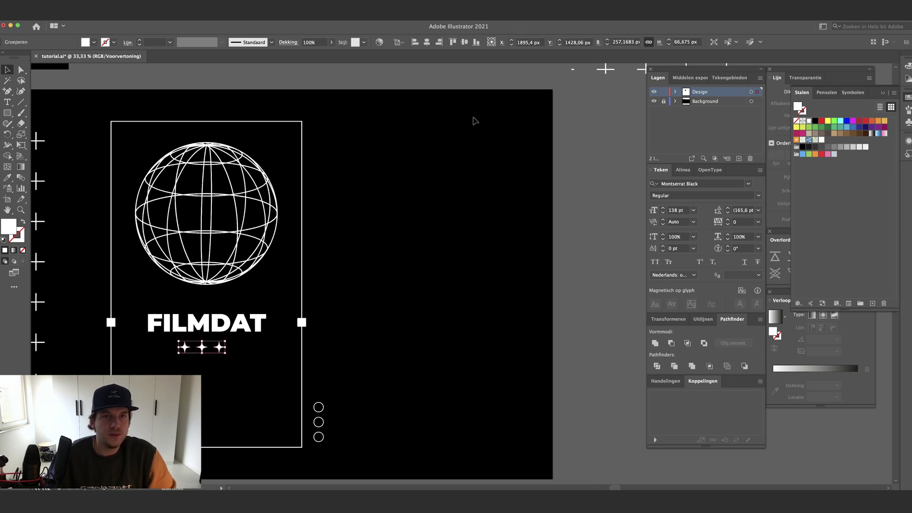
{"action": "scroll", "coordinate": [475, 121], "scroll_direction": "left", "scroll_amount": 3}
{"action": "scroll", "coordinate": [474, 121], "scroll_direction": "down", "scroll_amount": 2}
{"action": "left_click", "coordinate": [412, 320]}
{"action": "key", "text": "super+minus"}
{"action": "key", "text": "super+minus"}
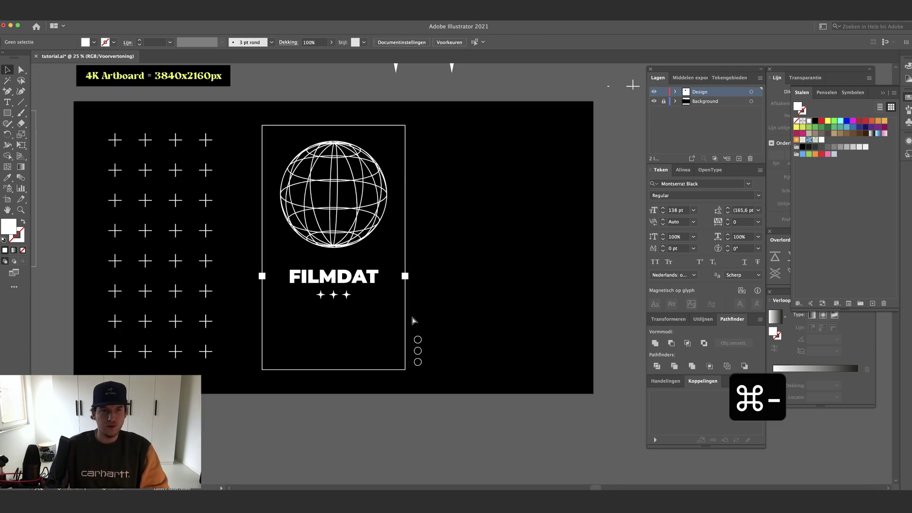
{"action": "key", "text": "super+equal"}
Step: Draw a small square below the stars and fill it dark grey
{"action": "scroll", "coordinate": [412, 321], "scroll_direction": "up", "scroll_amount": 2}
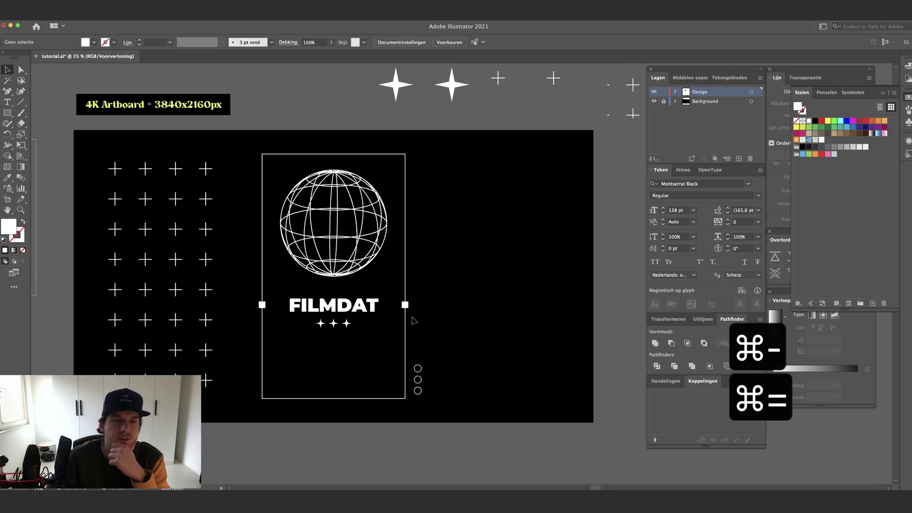
{"action": "key", "text": "super+equal"}
{"action": "key", "text": "super+equal"}
{"action": "key", "text": "m"}
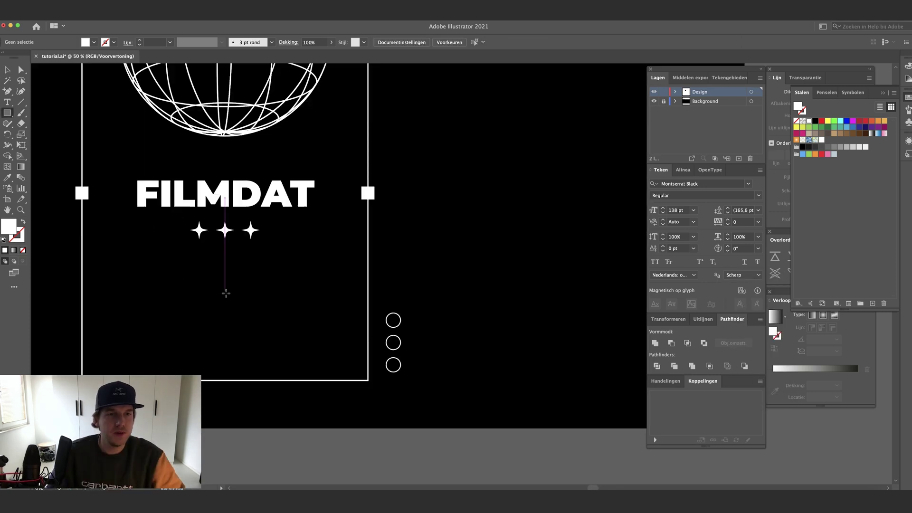
{"action": "left_click", "coordinate": [11, 118]}
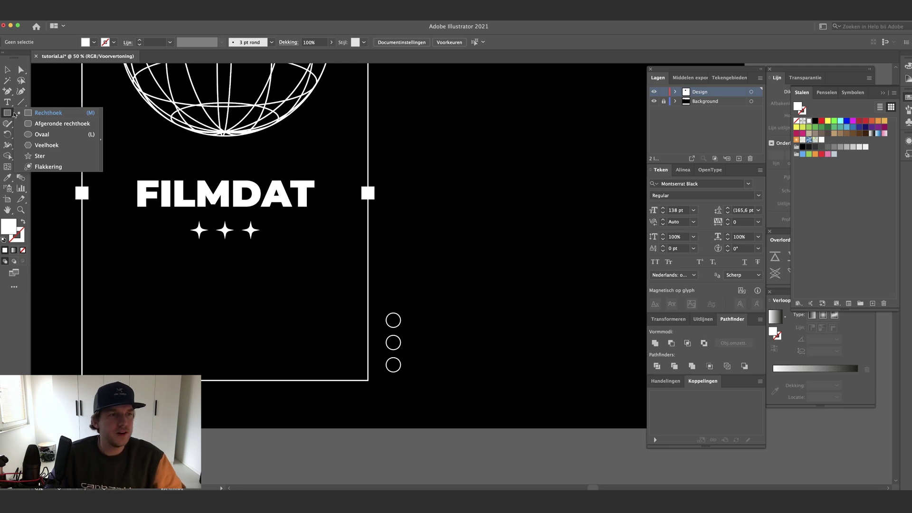
{"action": "left_click_drag", "start_coordinate": [140, 271], "coordinate": [155, 285]}
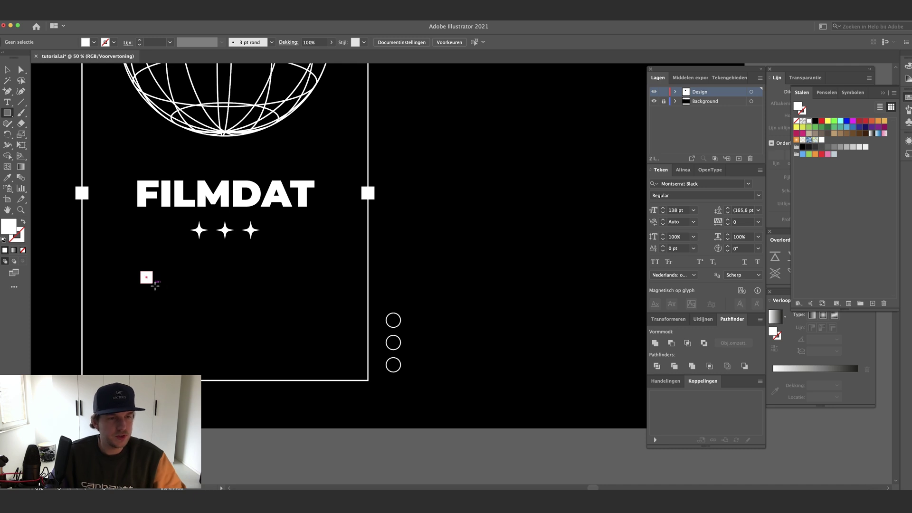
{"action": "left_click", "coordinate": [811, 151]}
{"action": "key", "text": "v"}
{"action": "left_click", "coordinate": [217, 282]}
Step: Duplicate the square rightward, giving squares two through six progressively lighter greys
{"action": "left_click_drag", "start_coordinate": [145, 281], "coordinate": [166, 281]}
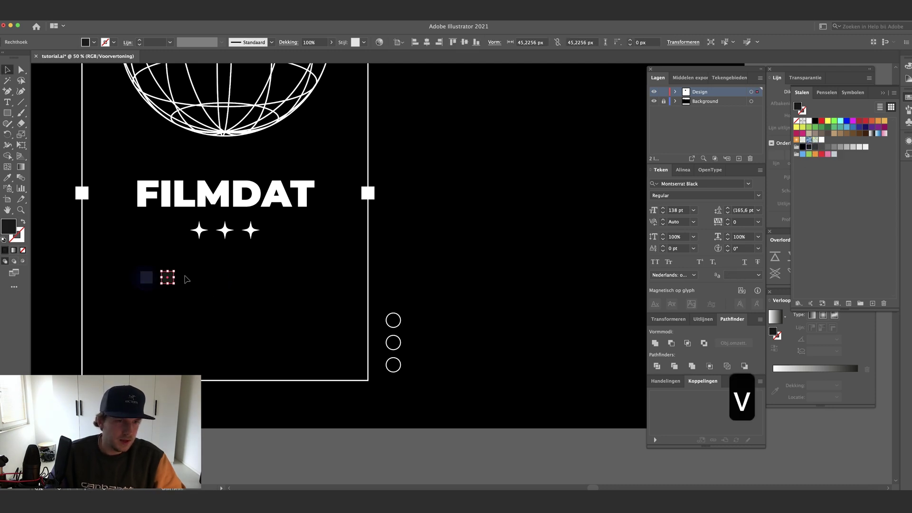
{"action": "left_click", "coordinate": [816, 148]}
{"action": "left_click", "coordinate": [243, 247]}
{"action": "left_click_drag", "start_coordinate": [170, 278], "coordinate": [231, 279]}
{"action": "left_click", "coordinate": [820, 152]}
{"action": "left_click", "coordinate": [829, 150]}
{"action": "left_click", "coordinate": [837, 151]}
{"action": "left_click", "coordinate": [842, 148]}
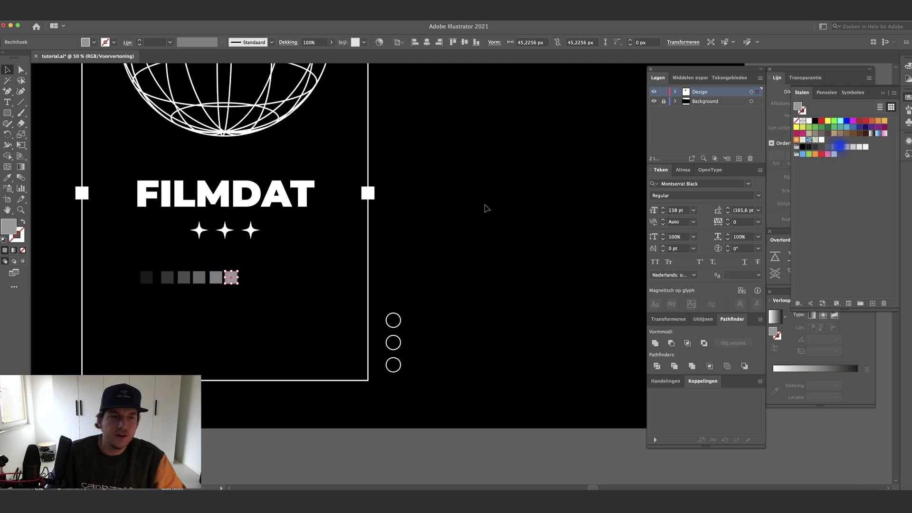
Step: Add the final copies, a lighter grey seventh square and a white eighth
{"action": "left_click", "coordinate": [309, 261]}
{"action": "left_click_drag", "start_coordinate": [233, 277], "coordinate": [271, 281]}
{"action": "left_click", "coordinate": [847, 147]}
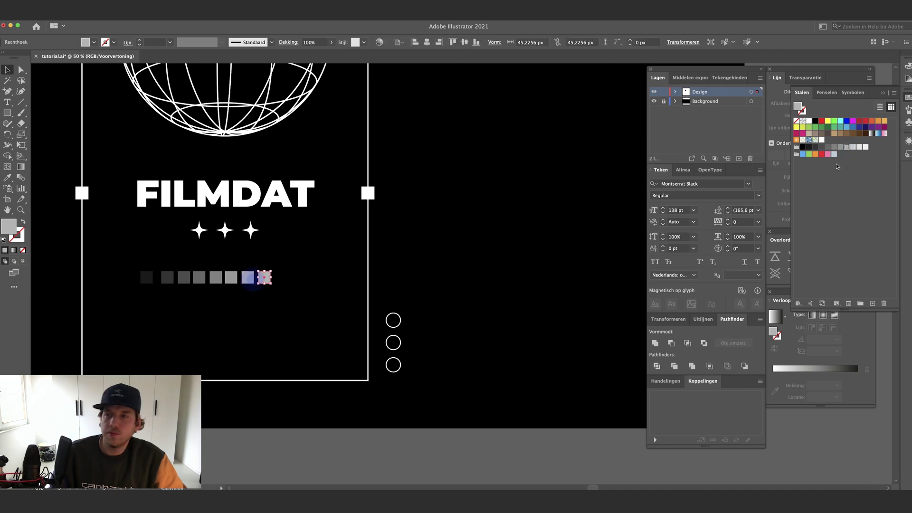
{"action": "left_click", "coordinate": [868, 150]}
{"action": "left_click", "coordinate": [214, 295]}
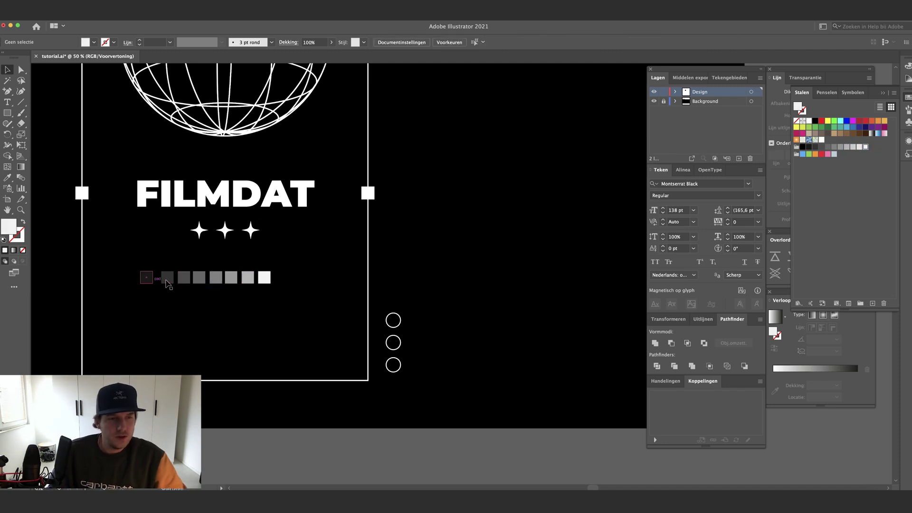
Step: Push the grey squares together edge to edge so no gaps remain between them
{"action": "key", "text": "super+equal"}
{"action": "left_click_drag", "start_coordinate": [114, 281], "coordinate": [346, 285]}
{"action": "mouse_move", "coordinate": [390, 284]}
{"action": "left_mouse_down"}
{"action": "mouse_move", "coordinate": [360, 285]}
{"action": "mouse_move", "coordinate": [376, 285]}
{"action": "left_mouse_up"}
{"action": "left_click_drag", "start_coordinate": [431, 284], "coordinate": [413, 285]}
{"action": "key", "text": "super+z"}
{"action": "key", "text": "v"}
{"action": "left_click", "coordinate": [441, 271]}
Step: Group all eight grey squares into a single bar
{"action": "scroll", "coordinate": [409, 284], "scroll_direction": "up", "scroll_amount": 5}
{"action": "key", "text": "super+minus"}
{"action": "key", "text": "super+minus"}
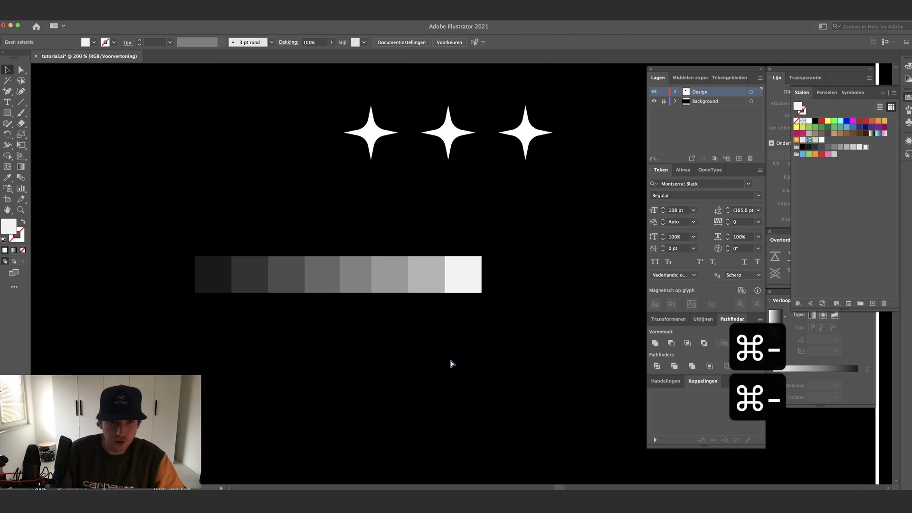
{"action": "key", "text": "super+minus"}
{"action": "key", "text": "super+minus"}
{"action": "key", "text": "super+minus"}
{"action": "key", "text": "super+minus"}
{"action": "scroll", "coordinate": [451, 332], "scroll_direction": "right", "scroll_amount": 3}
{"action": "left_click", "coordinate": [454, 305]}
{"action": "key", "text": "space"}
{"action": "left_click_drag", "start_coordinate": [422, 285], "coordinate": [312, 312]}
{"action": "key", "text": "super+g"}
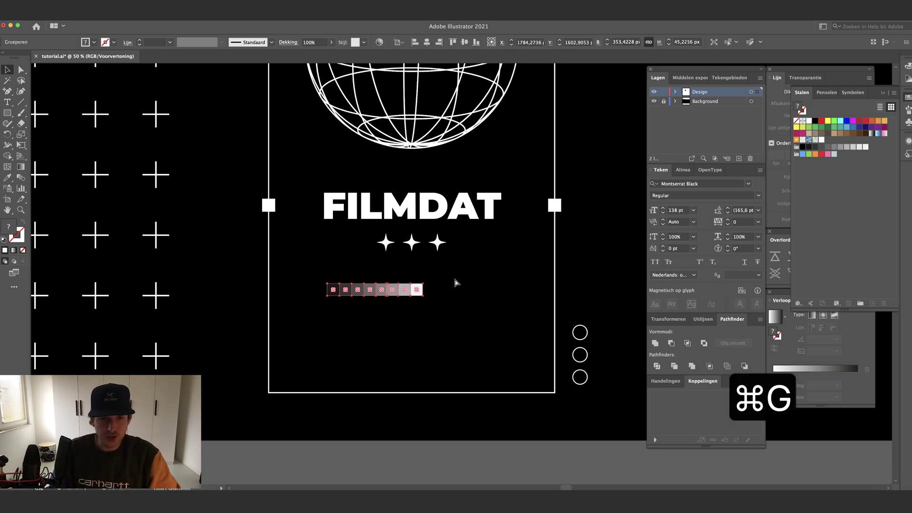
Step: Centre the grey bar group horizontally under the title
{"action": "left_click", "coordinate": [454, 282]}
{"action": "left_click", "coordinate": [393, 294]}
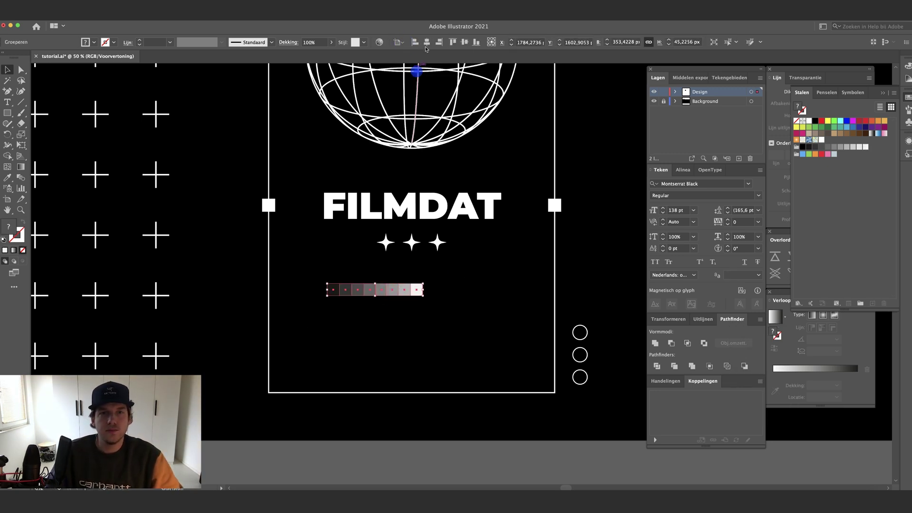
{"action": "left_click", "coordinate": [427, 44]}
{"action": "left_click", "coordinate": [509, 254]}
{"action": "key", "text": "super+minus"}
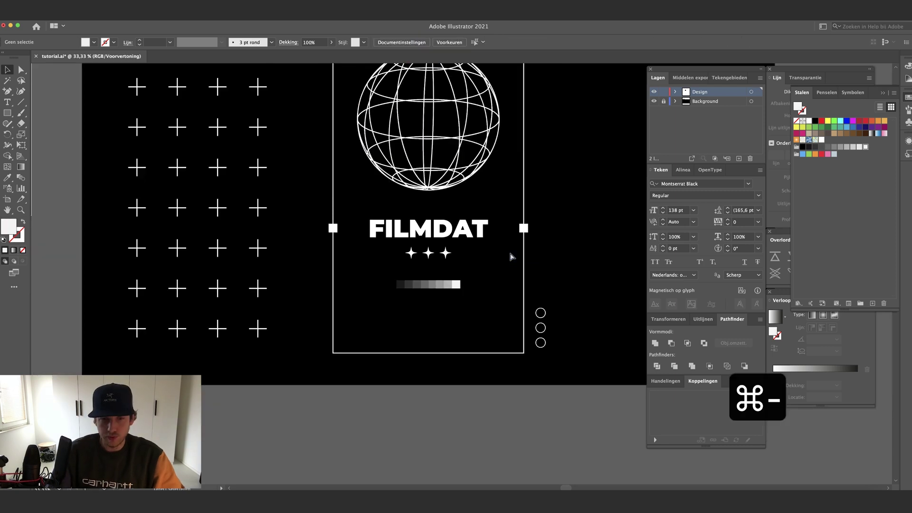
{"action": "key", "text": "super+minus"}
Step: Move the grey bar down near the bottom of the globe frame
{"action": "left_click_drag", "start_coordinate": [453, 284], "coordinate": [456, 318]}
{"action": "scroll", "coordinate": [541, 278], "scroll_direction": "right", "scroll_amount": 2}
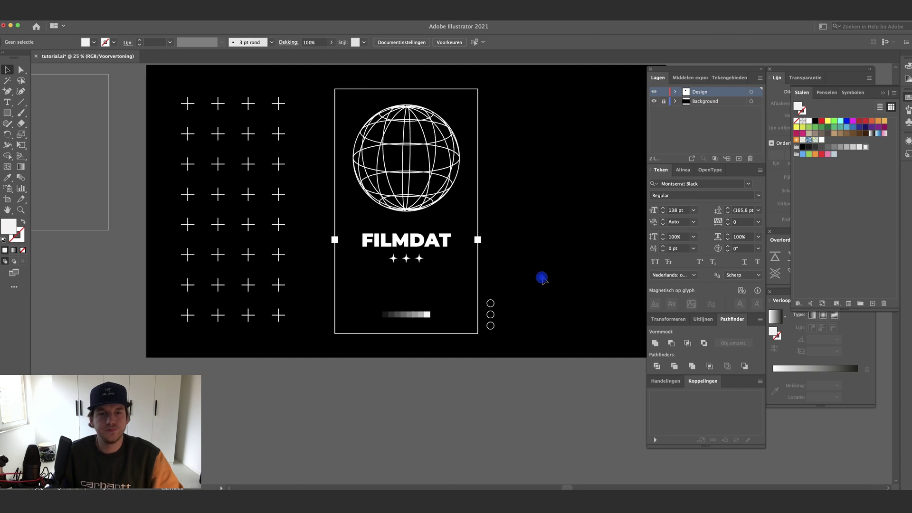
{"action": "scroll", "coordinate": [541, 278], "scroll_direction": "up", "scroll_amount": 4}
{"action": "scroll", "coordinate": [544, 280], "scroll_direction": "right", "scroll_amount": 6}
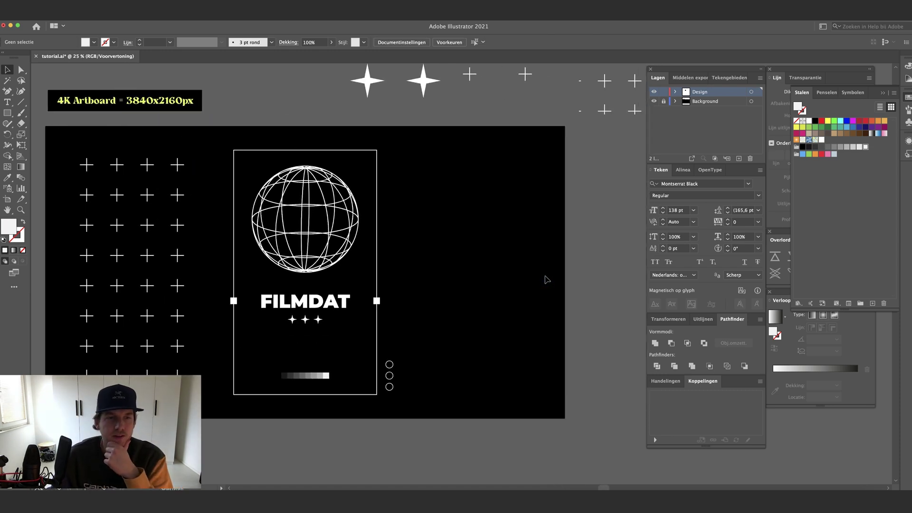
Step: Alt-drag a copy of the left plus grid to the artboard's right side
{"action": "left_click_drag", "start_coordinate": [117, 223], "coordinate": [467, 223]}
{"action": "left_click", "coordinate": [565, 228]}
{"action": "key", "text": "super+minus"}
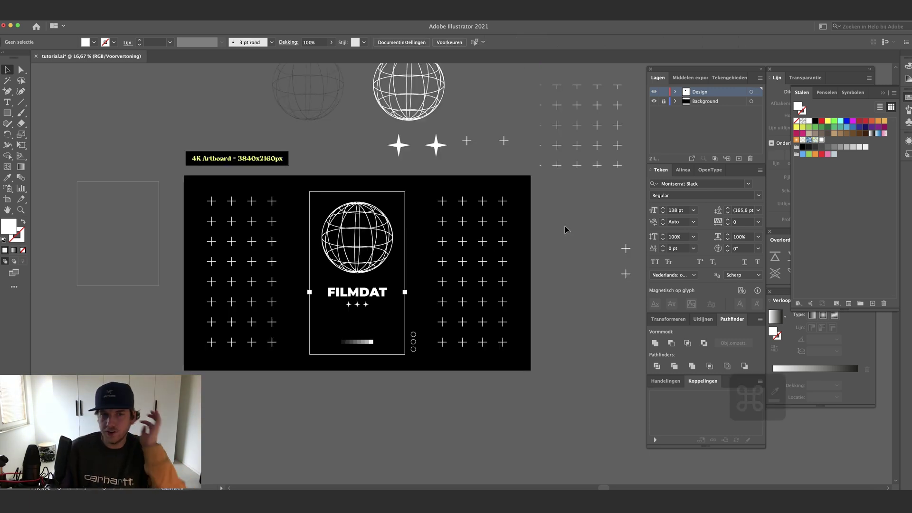
{"action": "scroll", "coordinate": [565, 229], "scroll_direction": "up", "scroll_amount": 2}
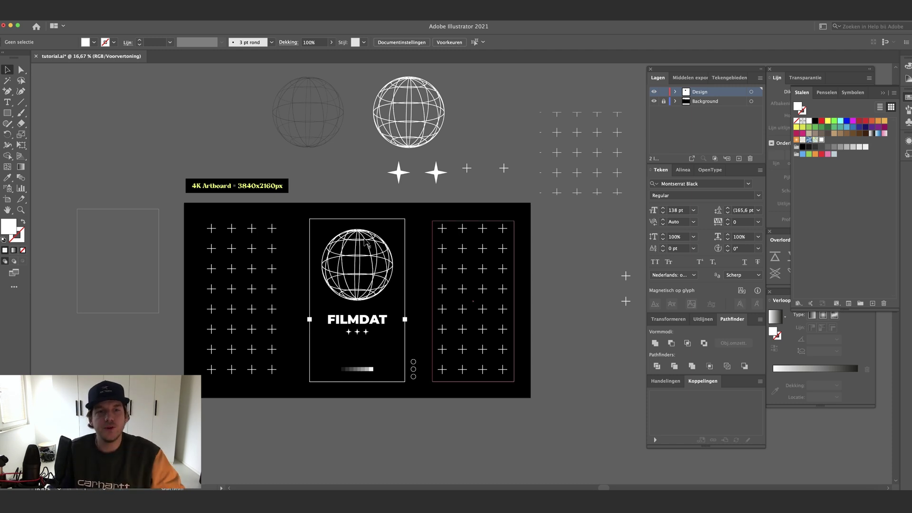
Step: Draw a thin outline rectangle just inside the artboard edge, then expand the Overlord panel
{"action": "left_click", "coordinate": [310, 220]}
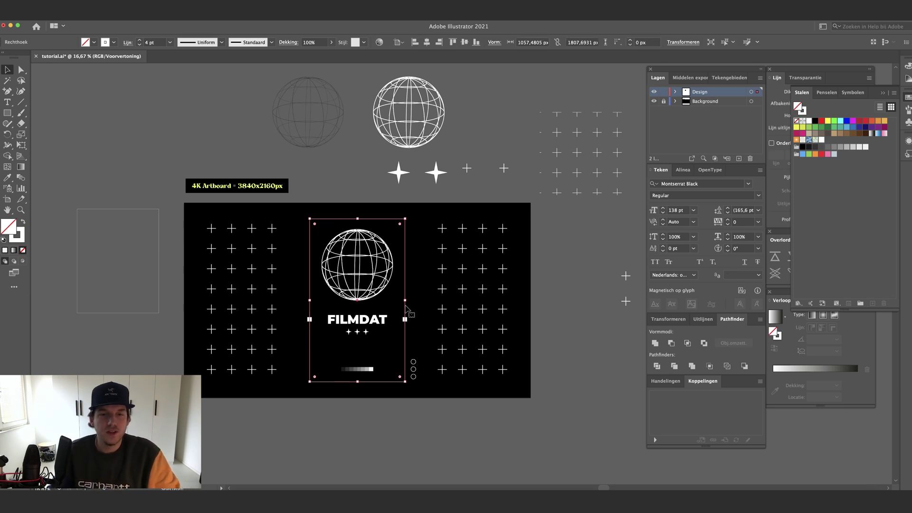
{"action": "left_click", "coordinate": [7, 113]}
{"action": "left_click_drag", "start_coordinate": [192, 210], "coordinate": [524, 389]}
{"action": "key", "text": "v"}
{"action": "left_click", "coordinate": [556, 383]}
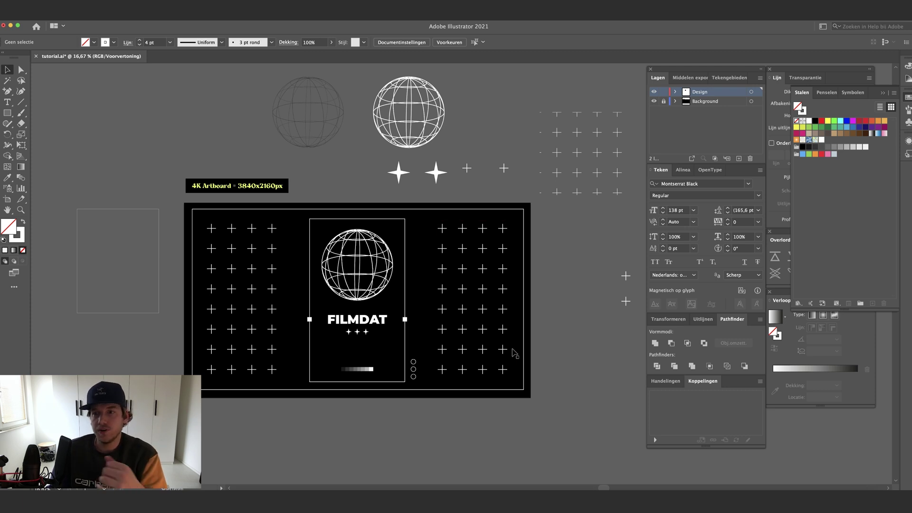
{"action": "left_click", "coordinate": [782, 233]}
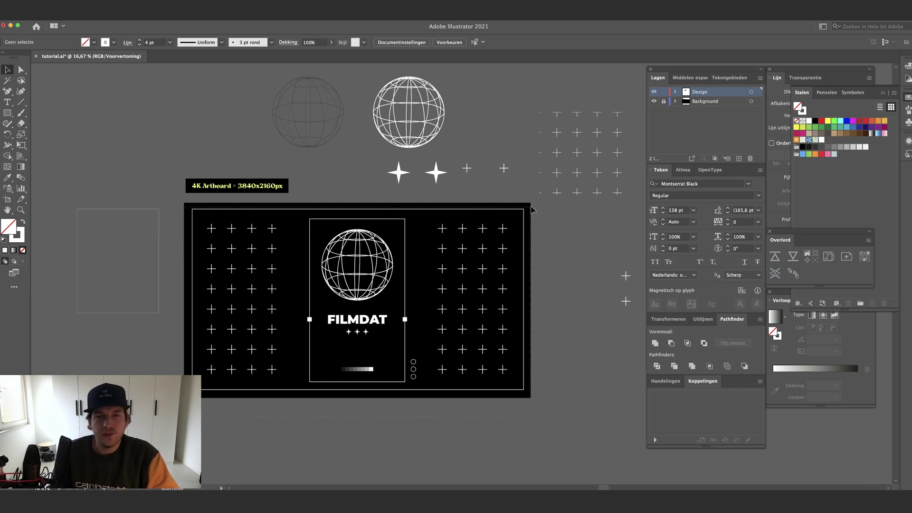
Step: Select all the FILMDAT artwork and push it to After Effects via Overlord
{"action": "key", "text": "super+a"}
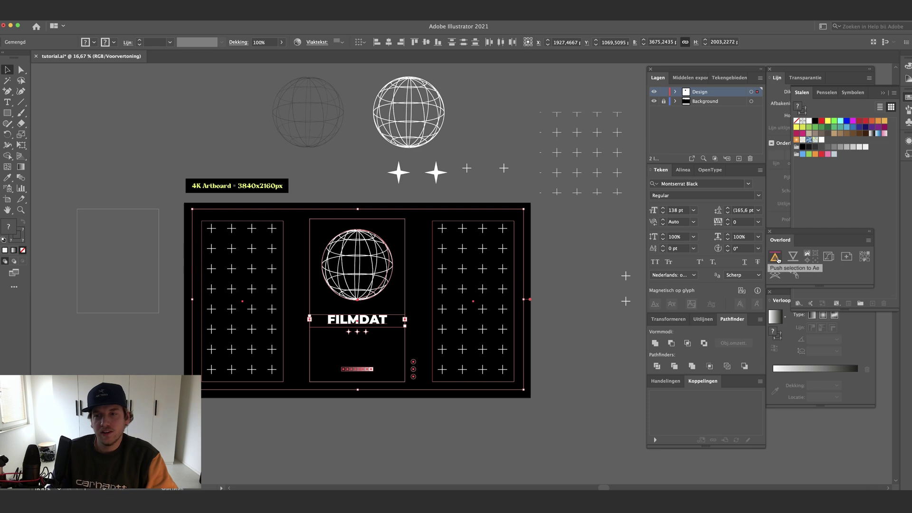
{"action": "left_click", "coordinate": [775, 258]}
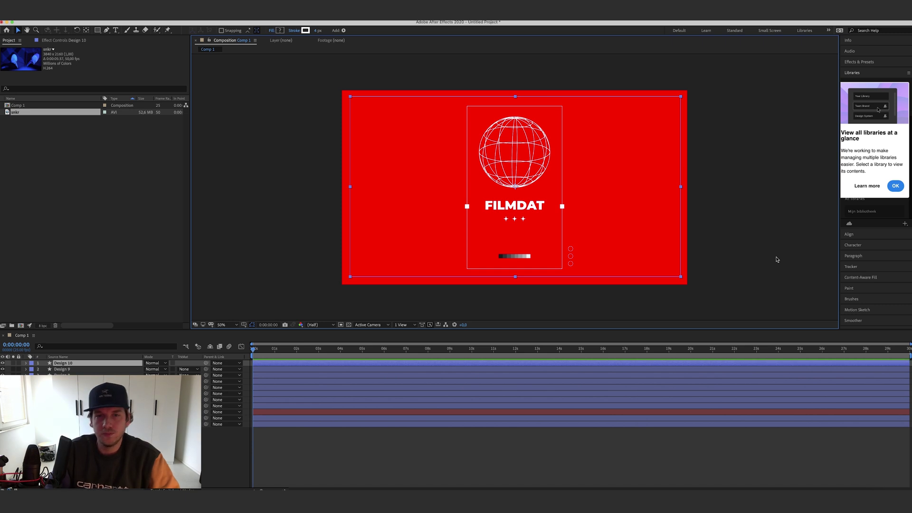
{"action": "left_click", "coordinate": [773, 258]}
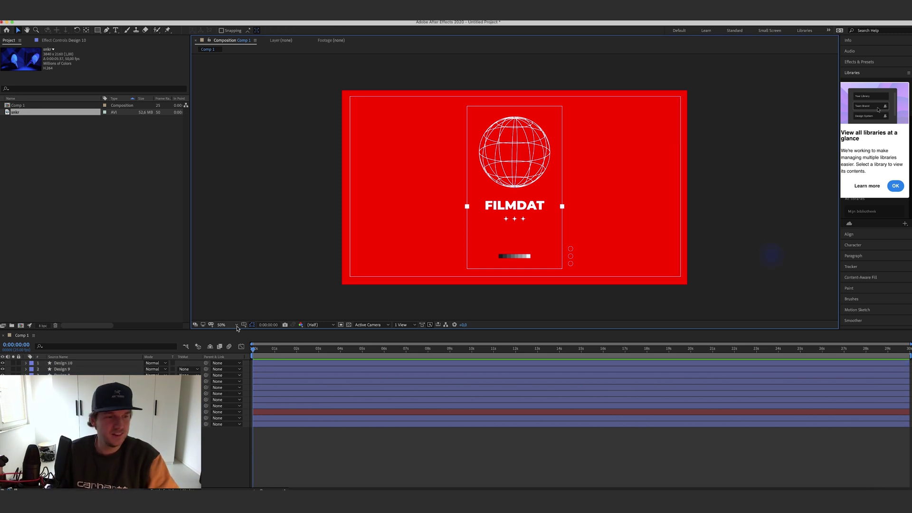
{"action": "left_click", "coordinate": [61, 369]}
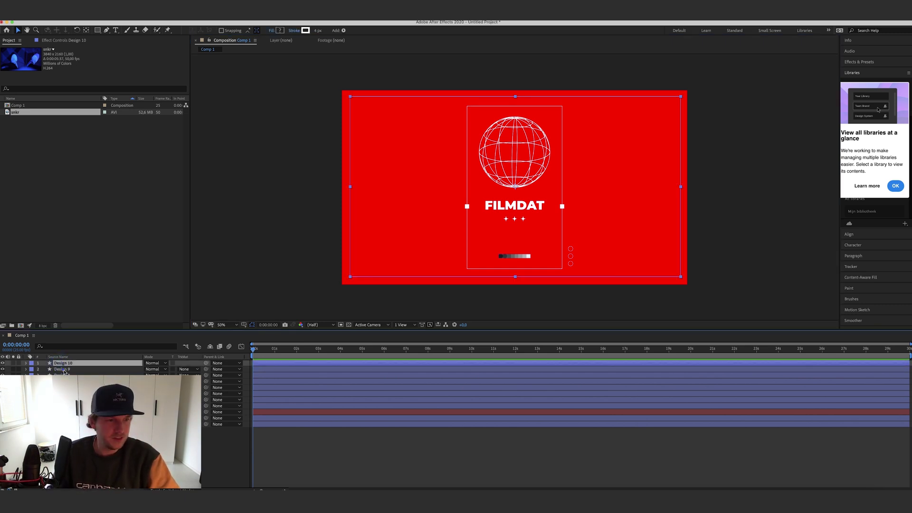
{"action": "key", "text": "ctrl+Down"}
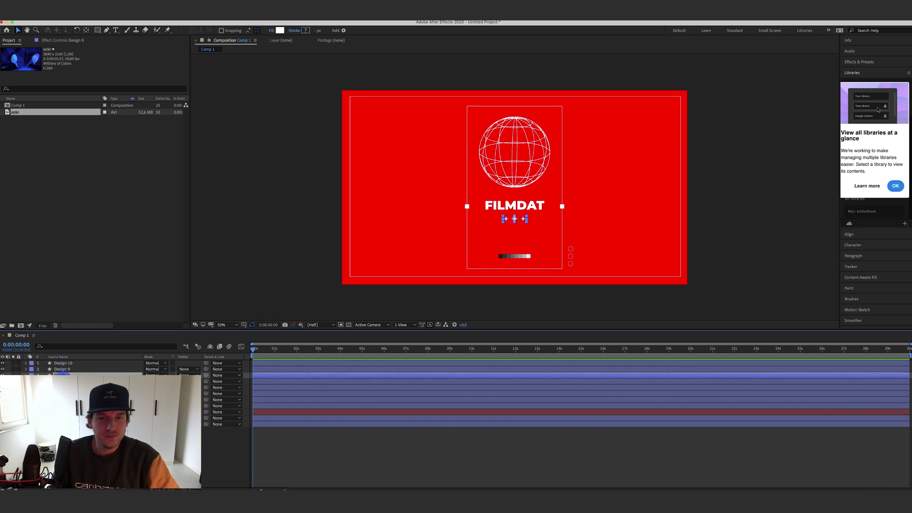
{"action": "key", "text": "ctrl+Down"}
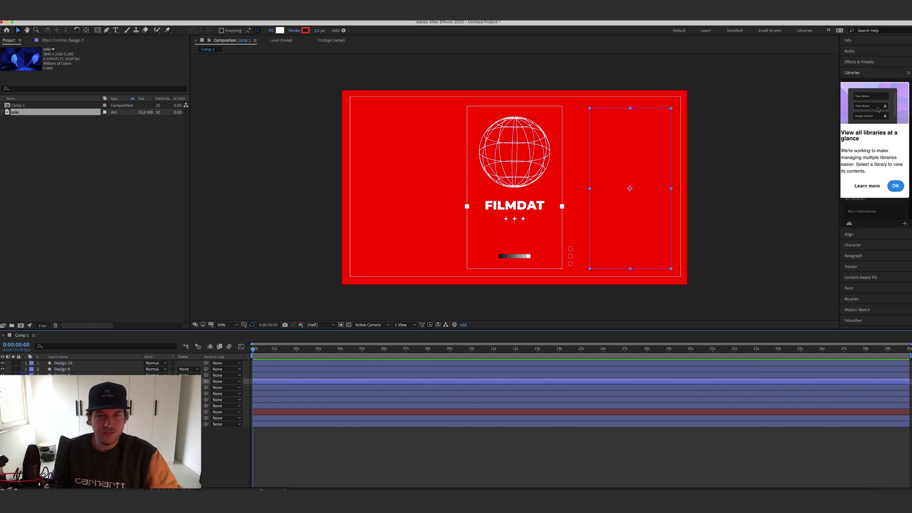
{"action": "key", "text": "ctrl+shift+a"}
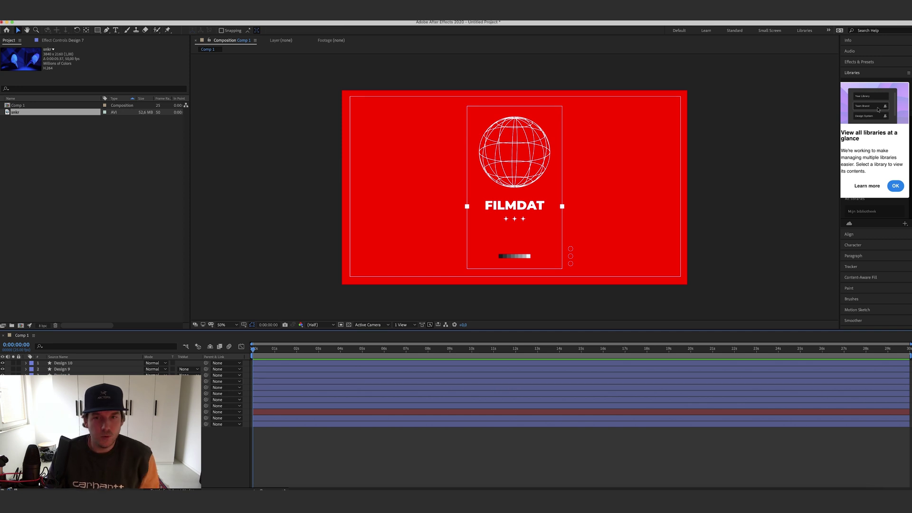
{"action": "left_click", "coordinate": [618, 200]}
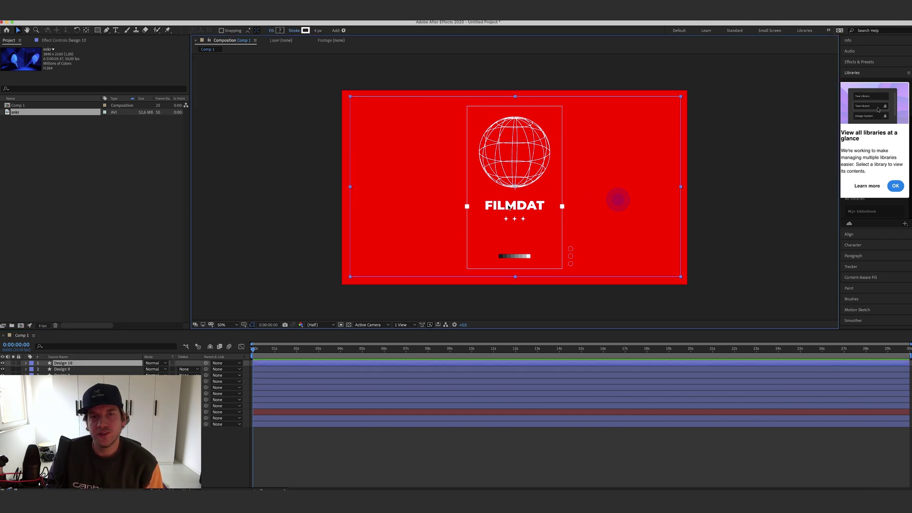
{"action": "left_click", "coordinate": [297, 246]}
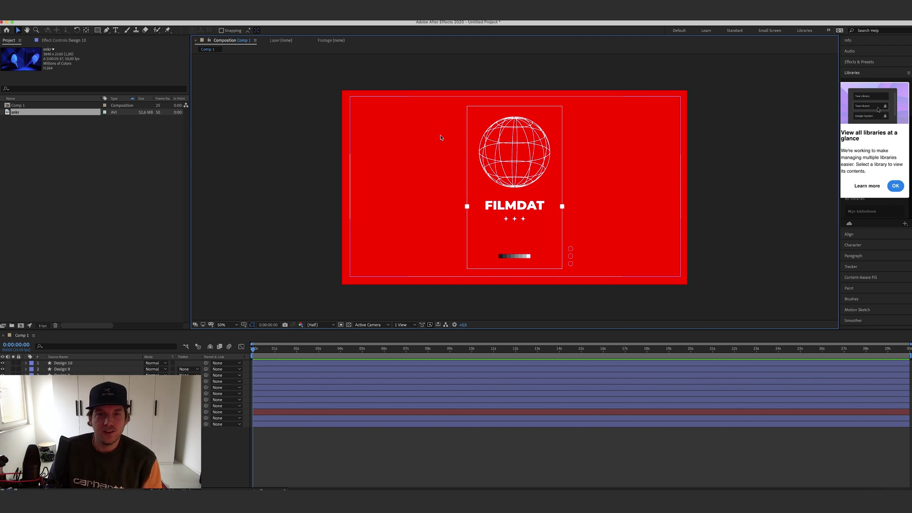
Step: Expand the right grid of crosses with Object > Uitbreiden
{"action": "left_click", "coordinate": [225, 496]}
{"action": "left_click", "coordinate": [590, 309]}
{"action": "left_click", "coordinate": [484, 289]}
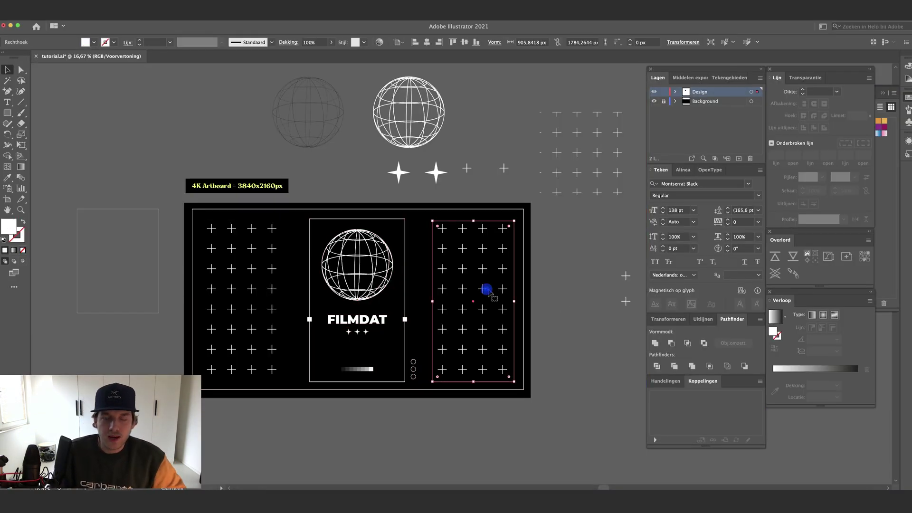
{"action": "left_click", "coordinate": [107, 10]}
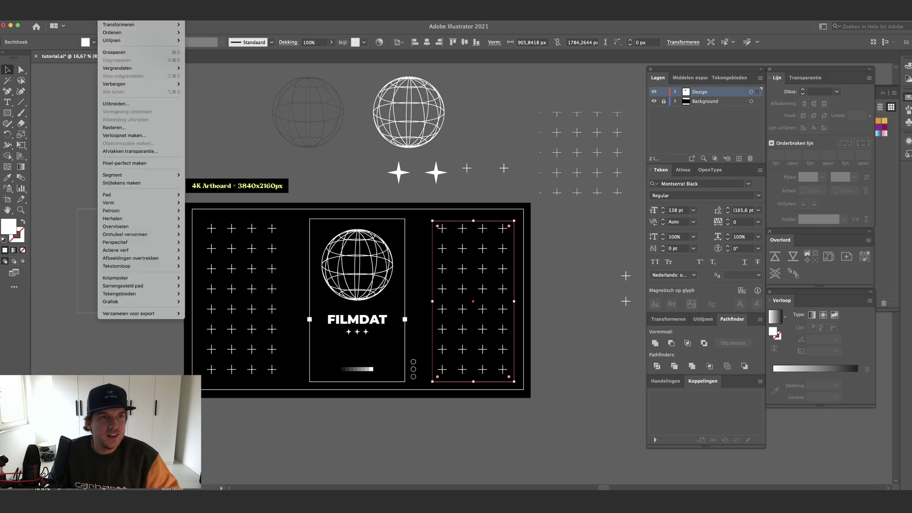
{"action": "left_click", "coordinate": [134, 108]}
{"action": "key", "text": "Return"}
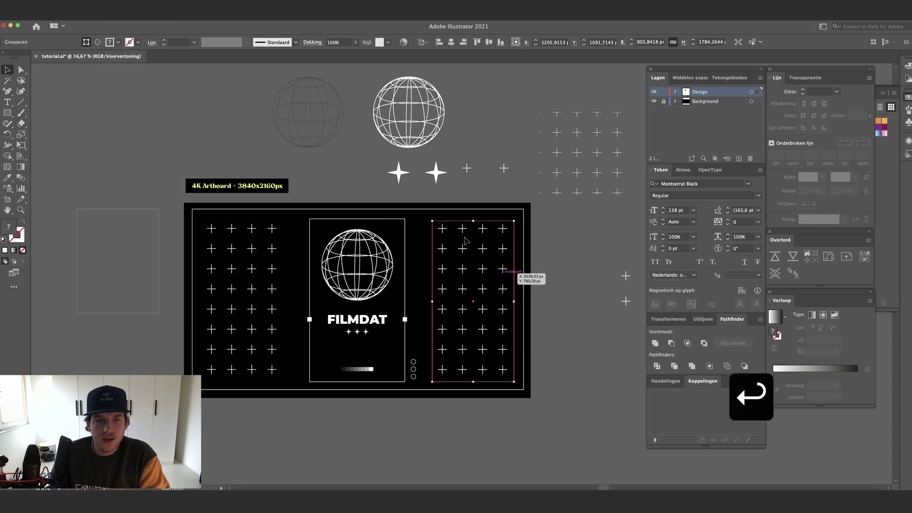
Step: Select the expanded right grid group and push it to After Effects
{"action": "left_click", "coordinate": [107, 9]}
{"action": "left_click", "coordinate": [526, 293]}
{"action": "left_click", "coordinate": [558, 271]}
{"action": "left_click", "coordinate": [494, 257]}
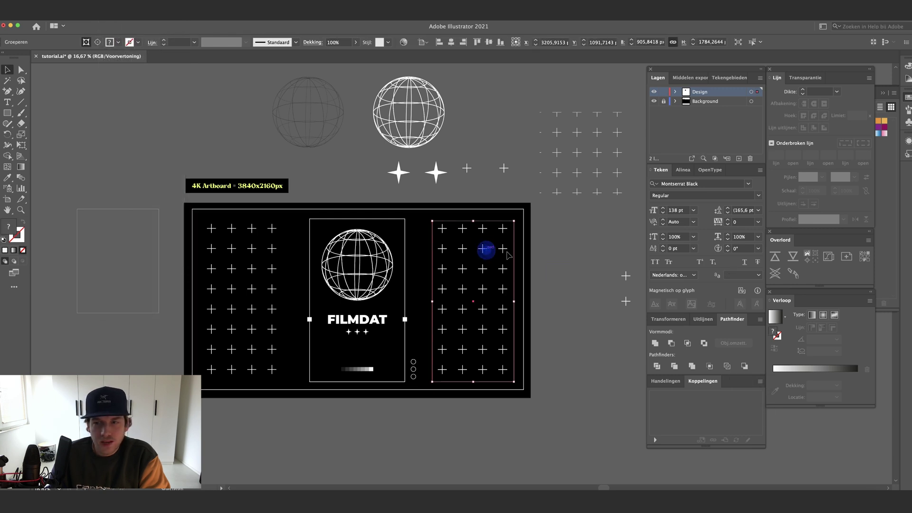
{"action": "left_click", "coordinate": [775, 258]}
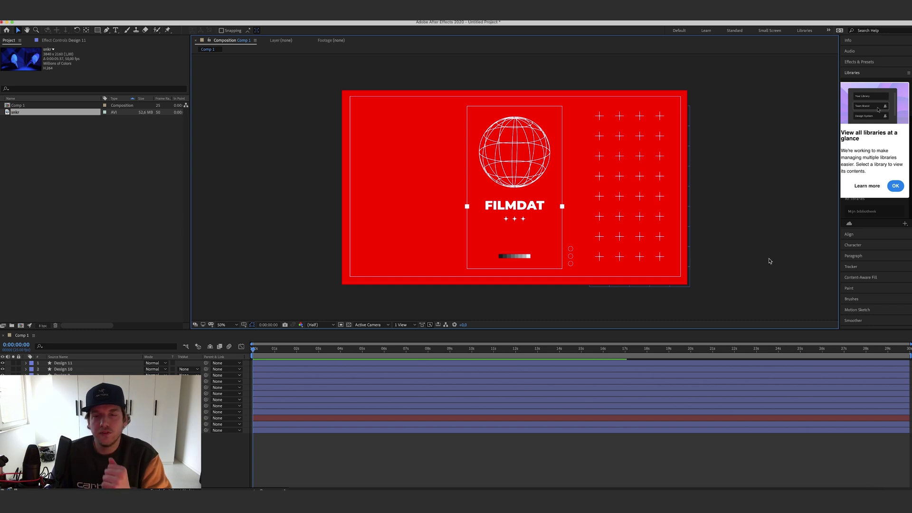
Step: Add the snkr sneaker footage to Comp 1 below the design layers and preview it
{"action": "left_click", "coordinate": [61, 190]}
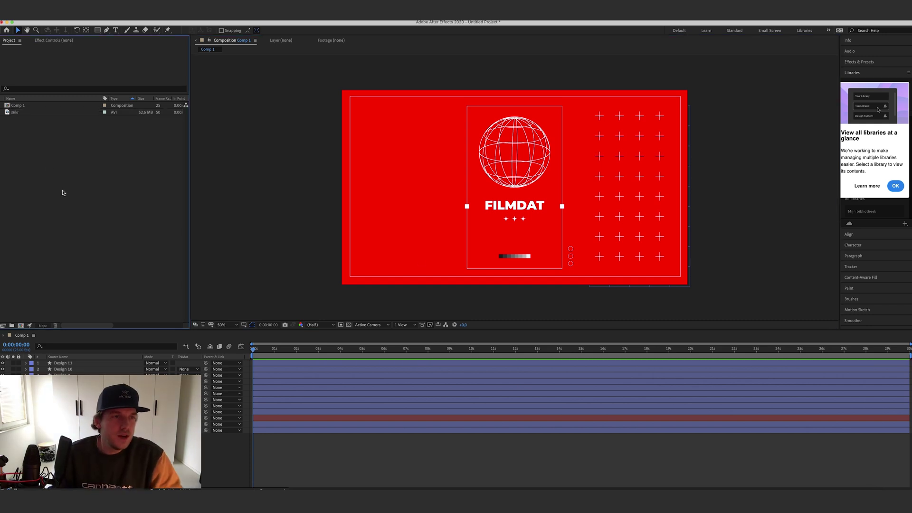
{"action": "left_click", "coordinate": [14, 113]}
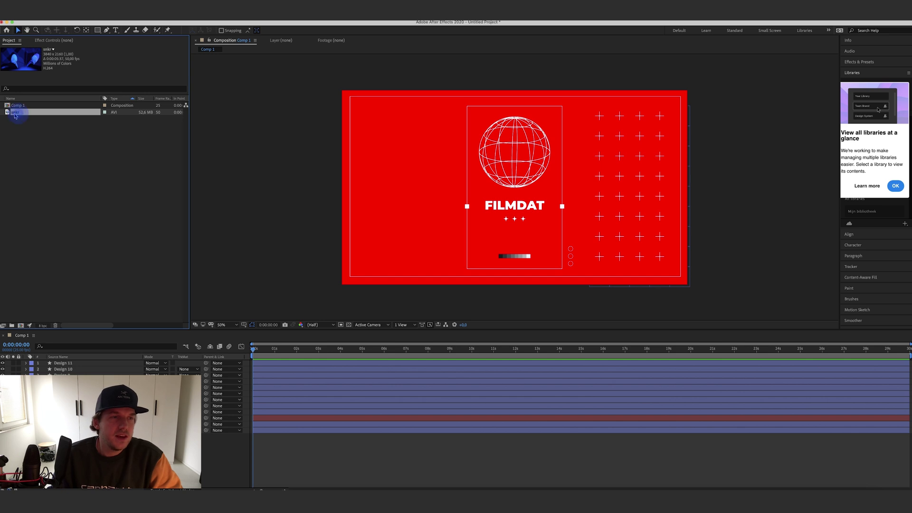
{"action": "left_click_drag", "start_coordinate": [14, 114], "coordinate": [142, 433]}
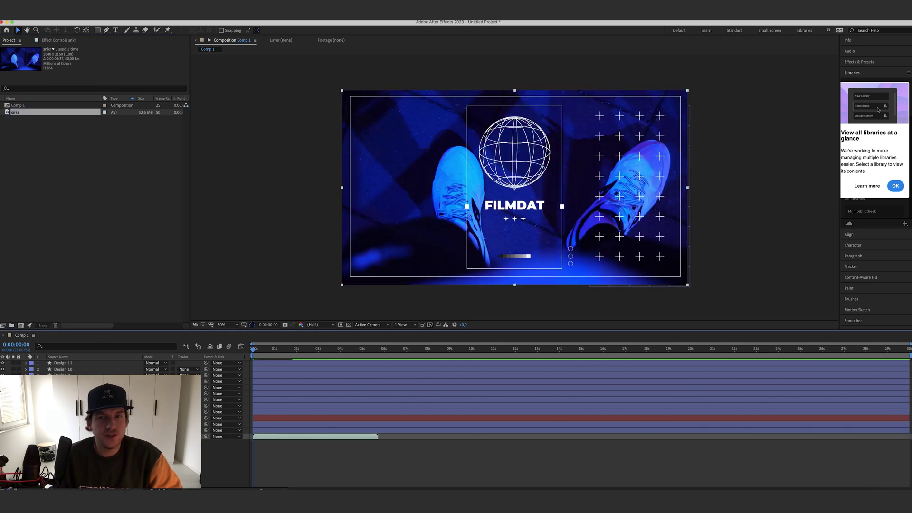
{"action": "key", "text": "space"}
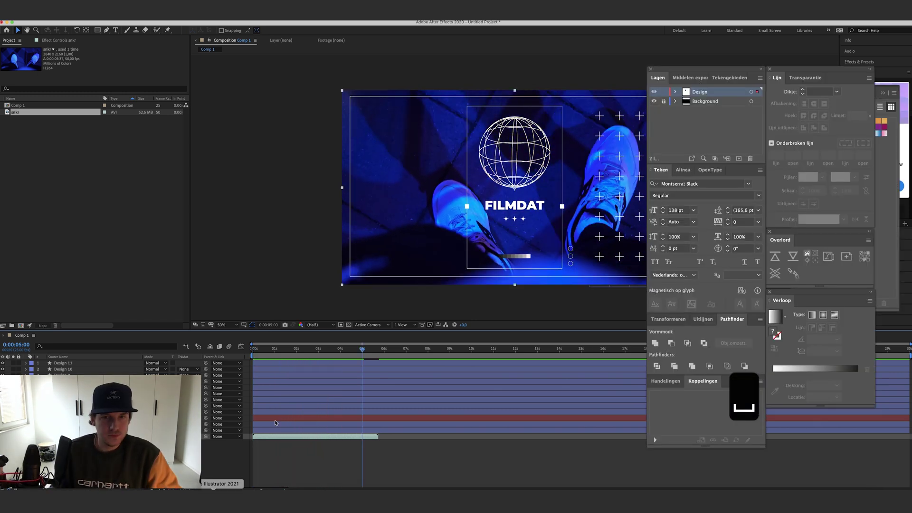
{"action": "left_click", "coordinate": [251, 280]}
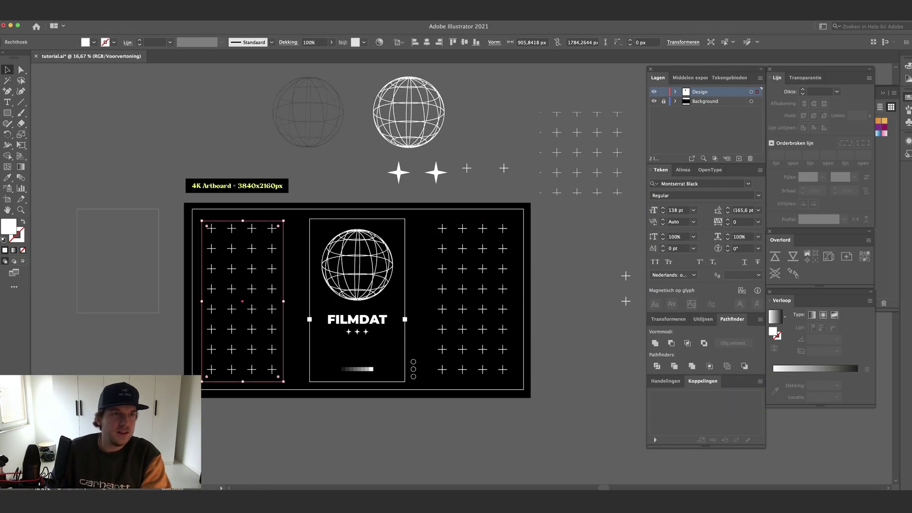
Step: Expand the left plus grid with Object > Uitbreiden and push it to After Effects
{"action": "left_click", "coordinate": [111, 19]}
{"action": "left_click", "coordinate": [116, 103]}
{"action": "key", "text": "Return"}
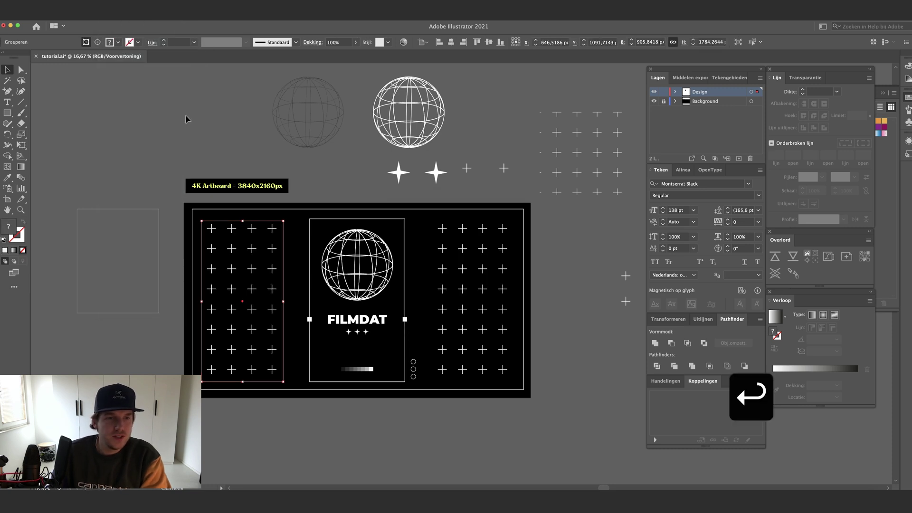
{"action": "left_click", "coordinate": [112, 19]}
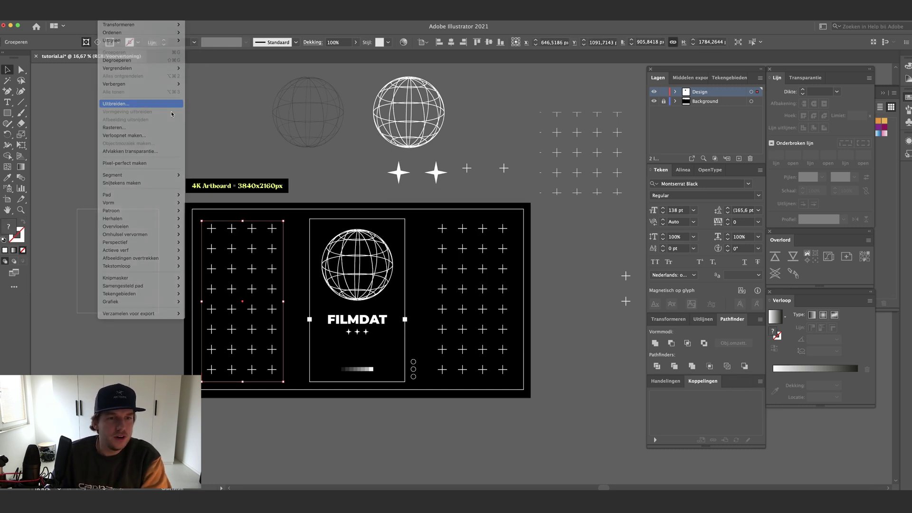
{"action": "left_click", "coordinate": [331, 161]}
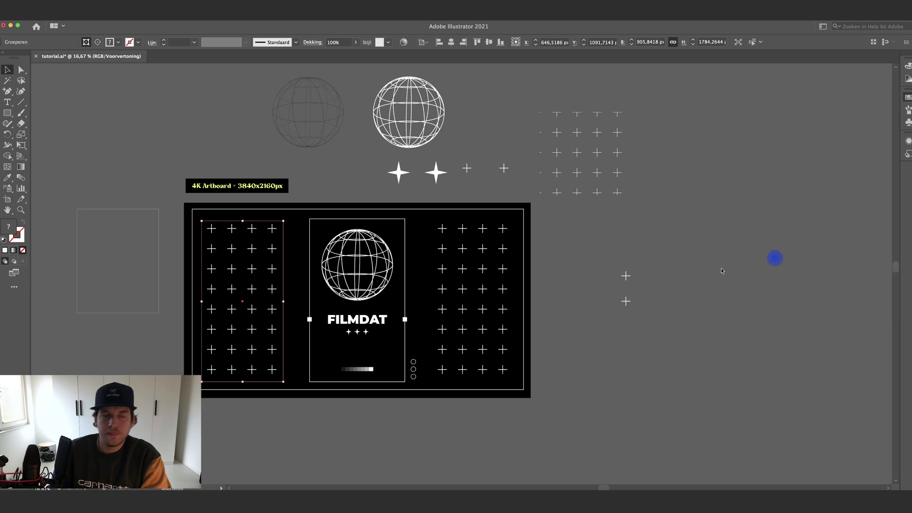
{"action": "left_click", "coordinate": [774, 257]}
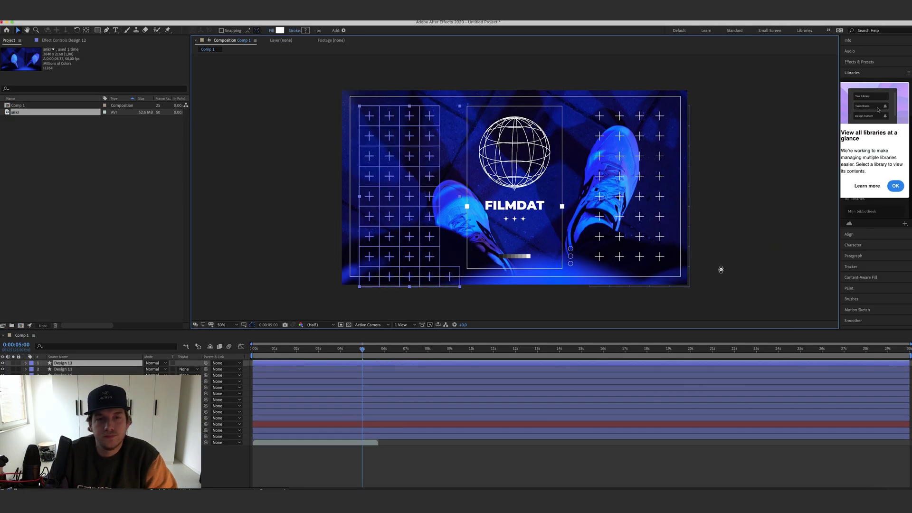